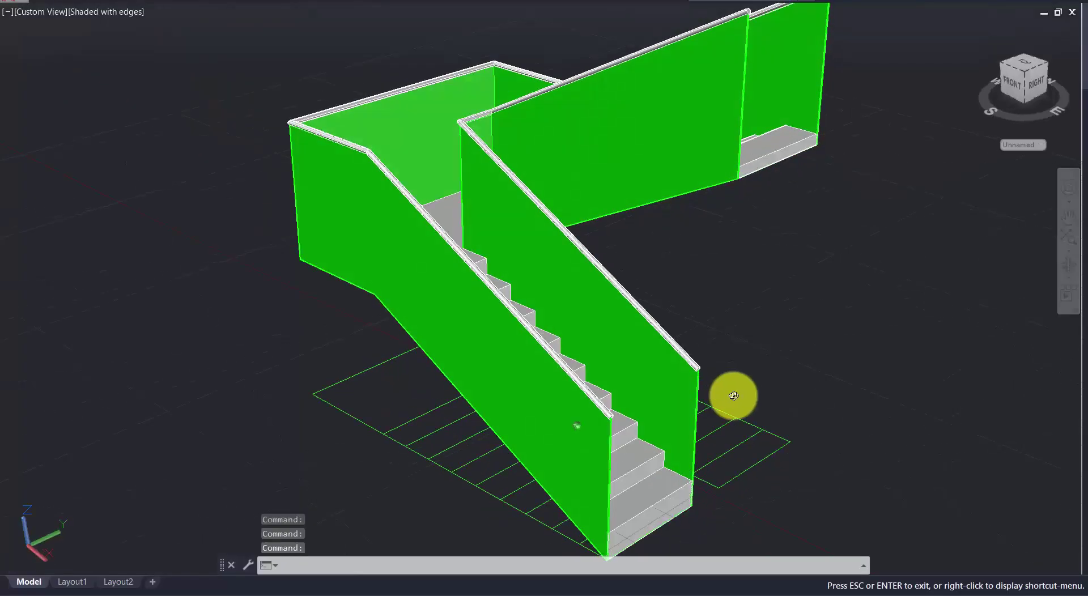
Step: Switch the empty drawing to the Front view in X-Ray visual style and start PLINE
mouse_move(729, 394)
mouse_down()
mouse_move(826, 390)
mouse_move(904, 414)
mouse_move(901, 477)
mouse_move(802, 498)
mouse_move(644, 440)
mouse_move(559, 296)
mouse_move(498, 260)
mouse_move(415, 241)
mouse_move(340, 266)
mouse_move(344, 338)
mouse_move(414, 397)
mouse_move(502, 433)
mouse_move(652, 443)
mouse_move(687, 425)
mouse_move(686, 401)
mouse_up()
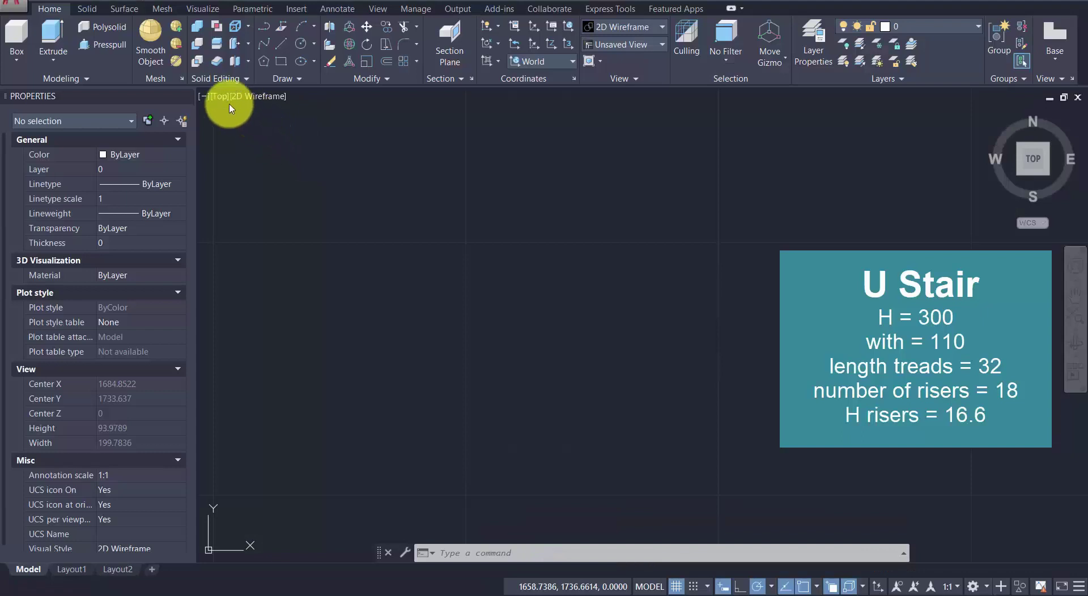
click(216, 97)
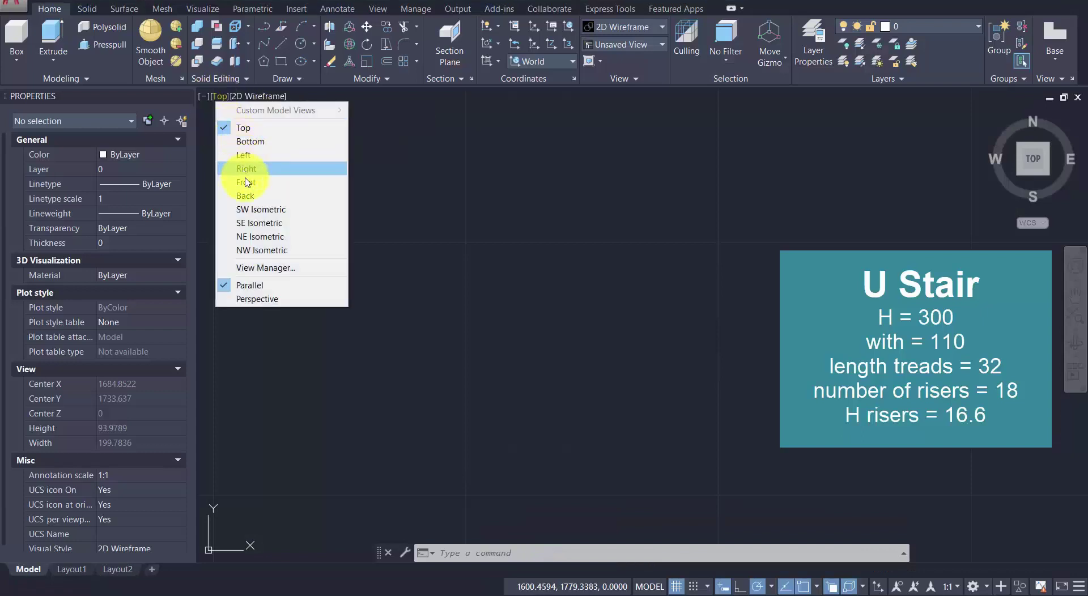
click(246, 182)
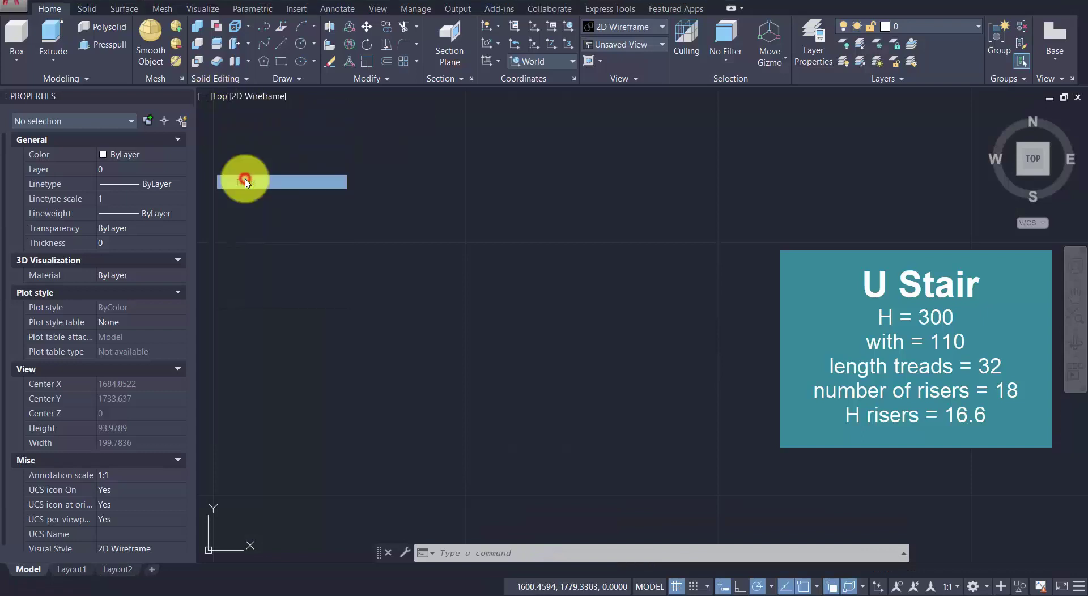
click(266, 96)
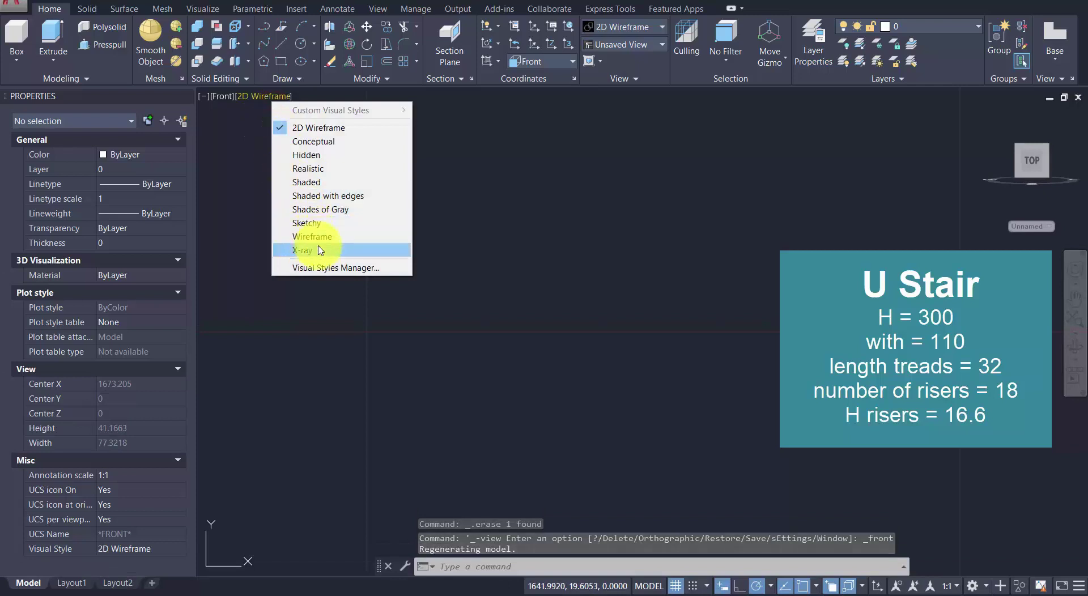
click(320, 251)
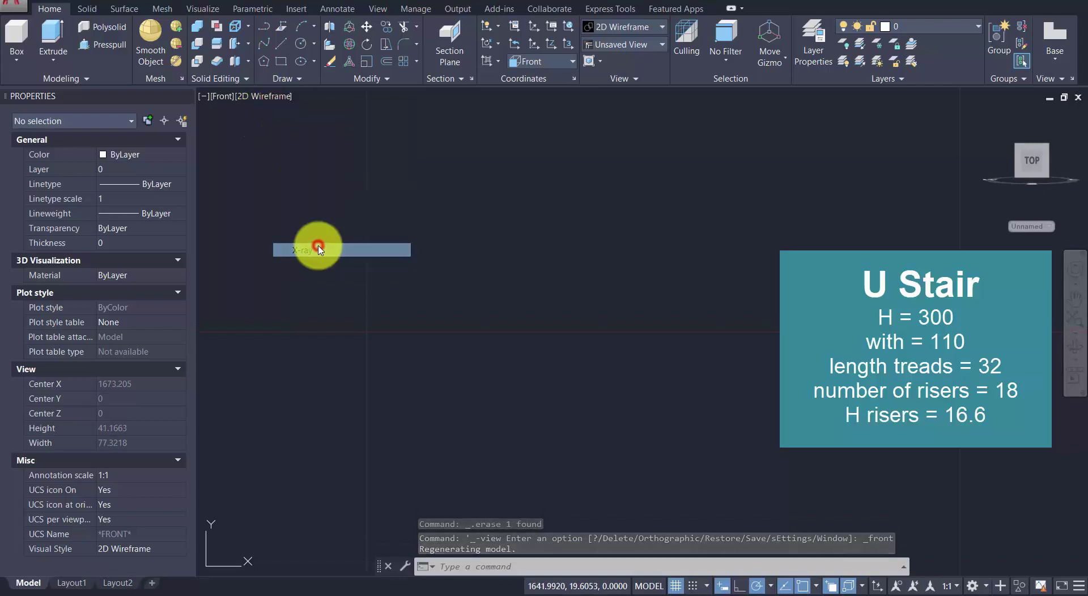
click(262, 28)
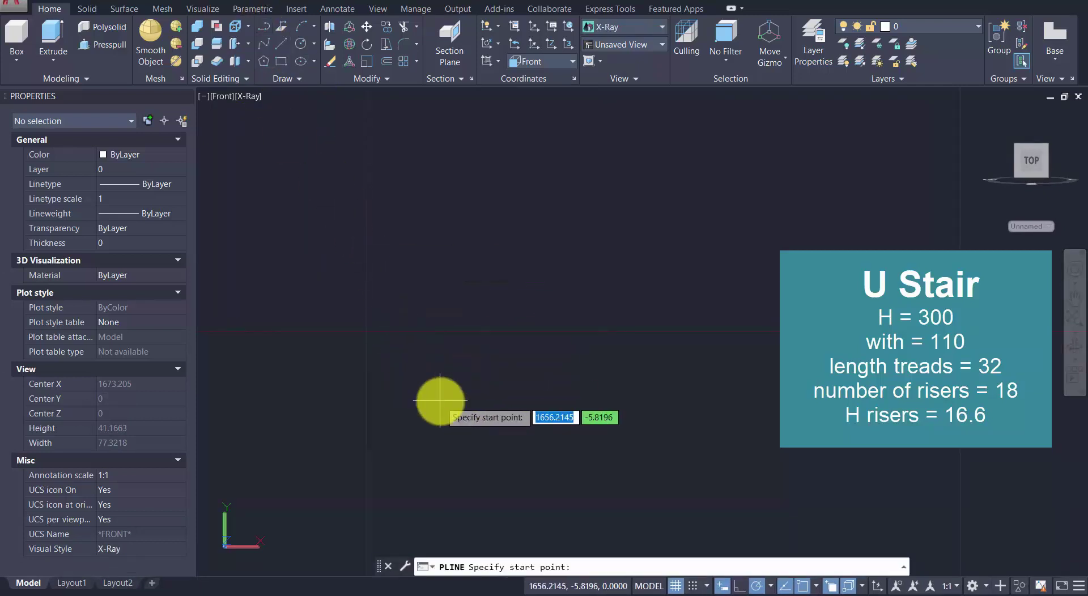
Step: Draw the step profile: 10 up, 32 right, 26.6 down, then close it back to the start
click(440, 401)
key(Return)
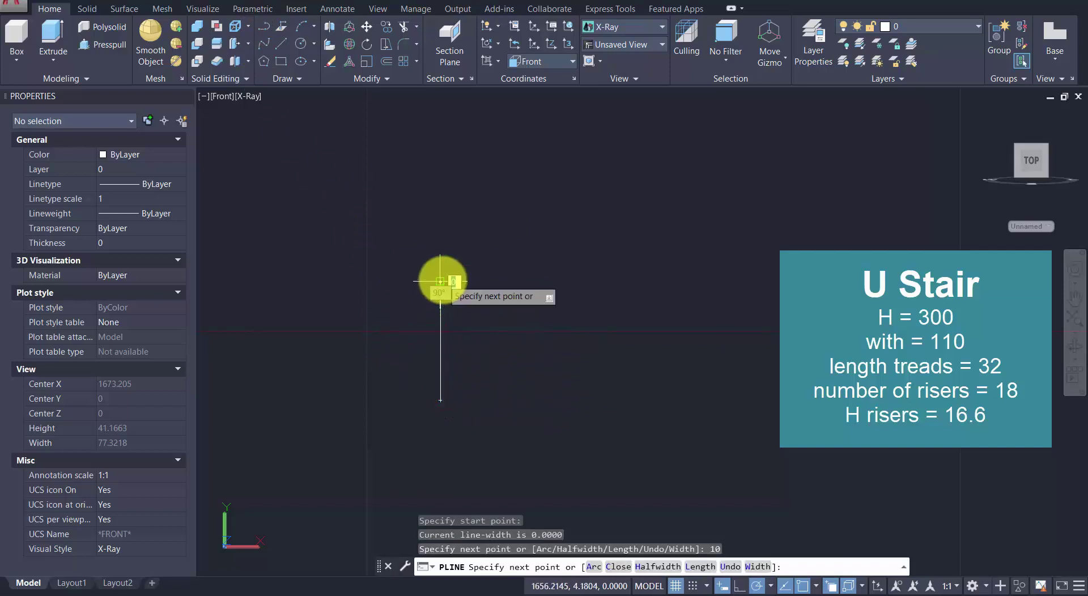
text(32)
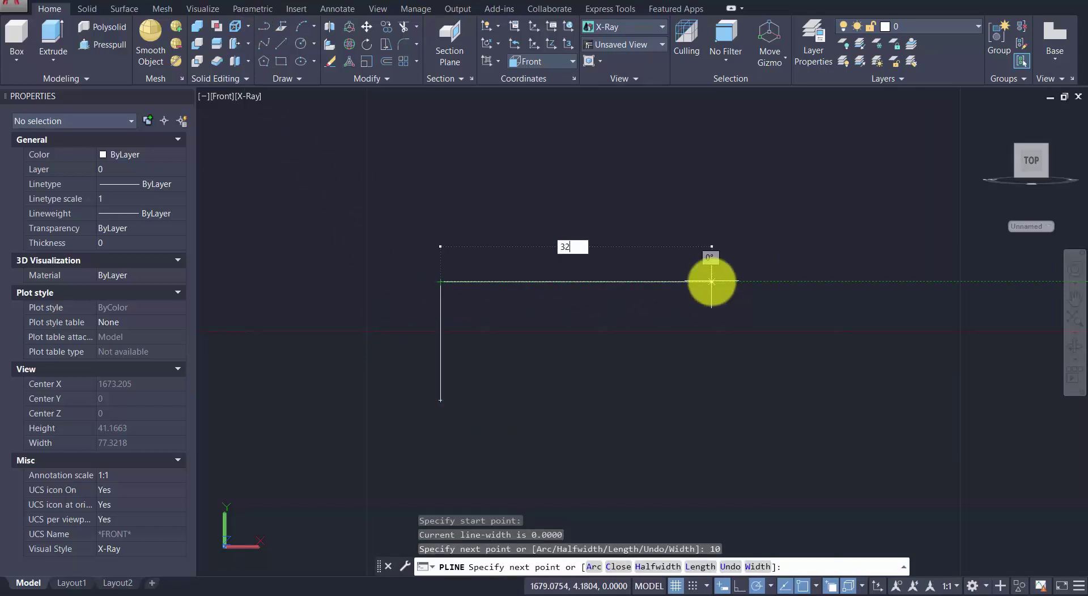
key(Return)
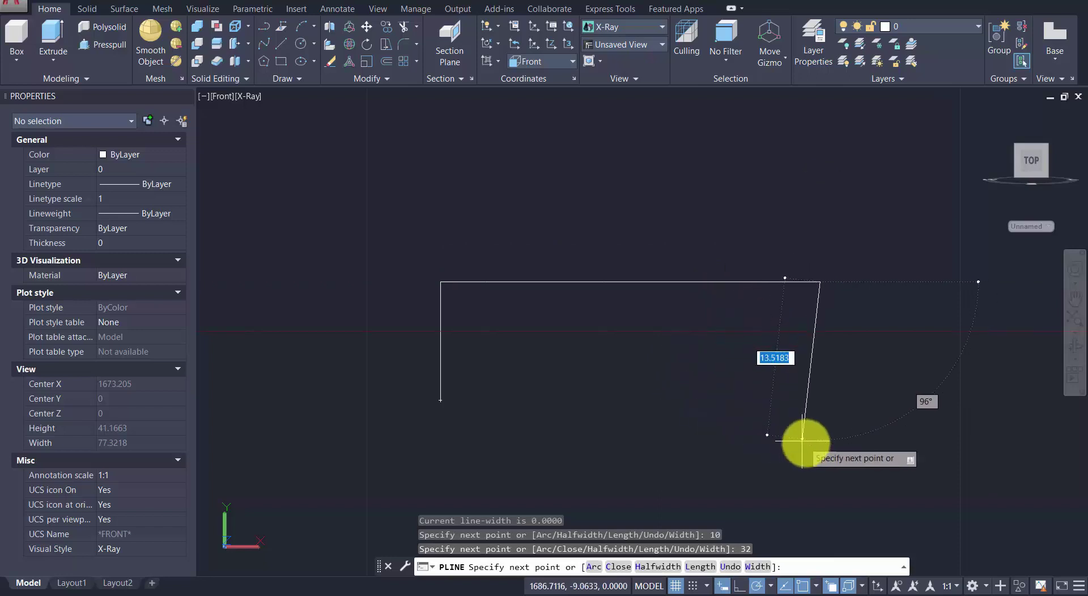
text(26.6)
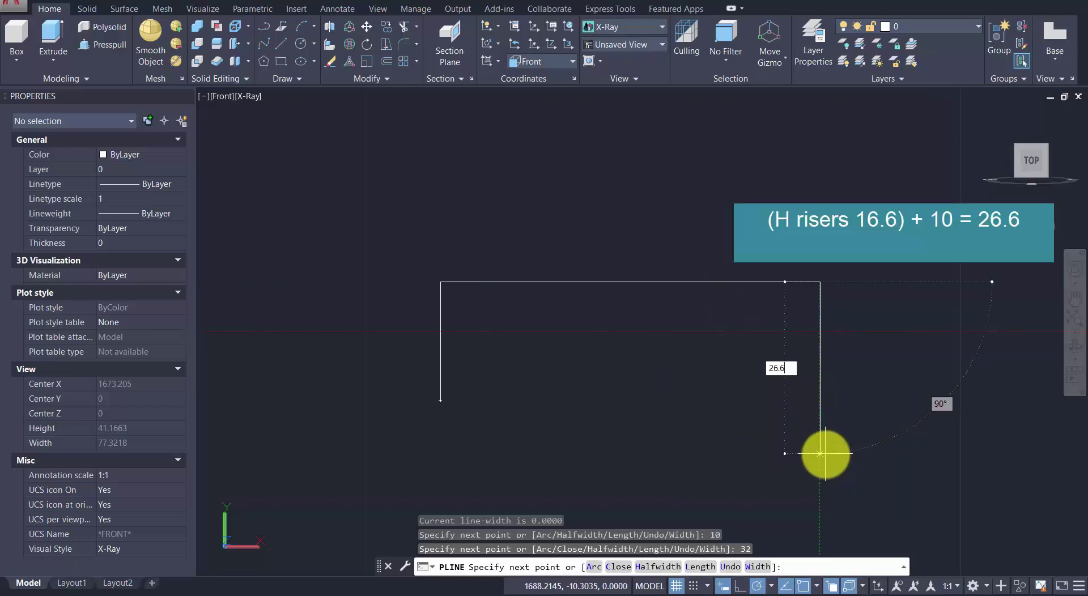
key(Return)
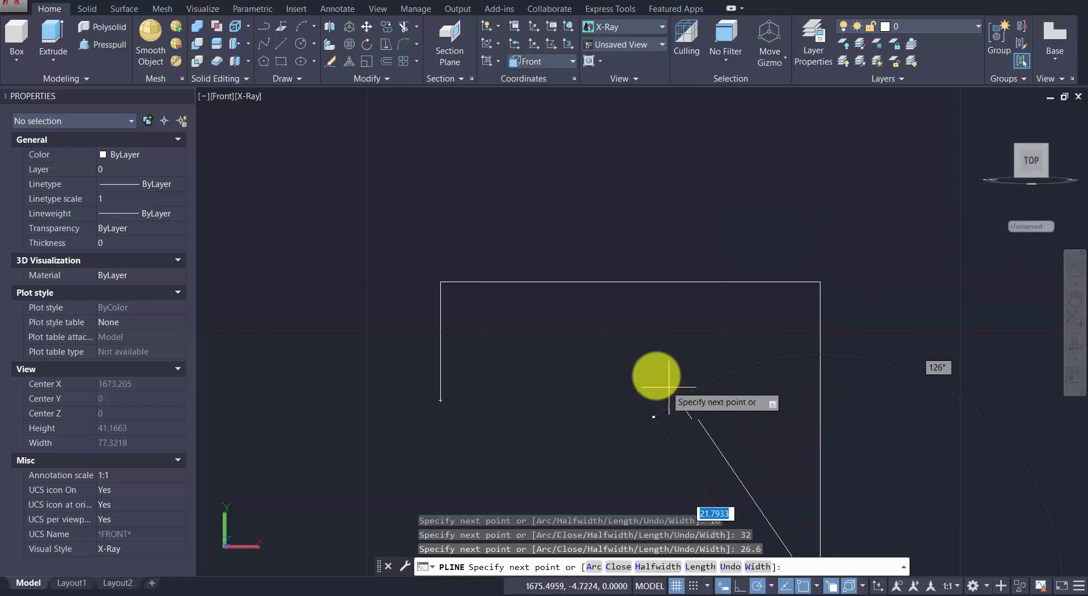
scroll(651, 340, down, 1)
right_click(656, 337)
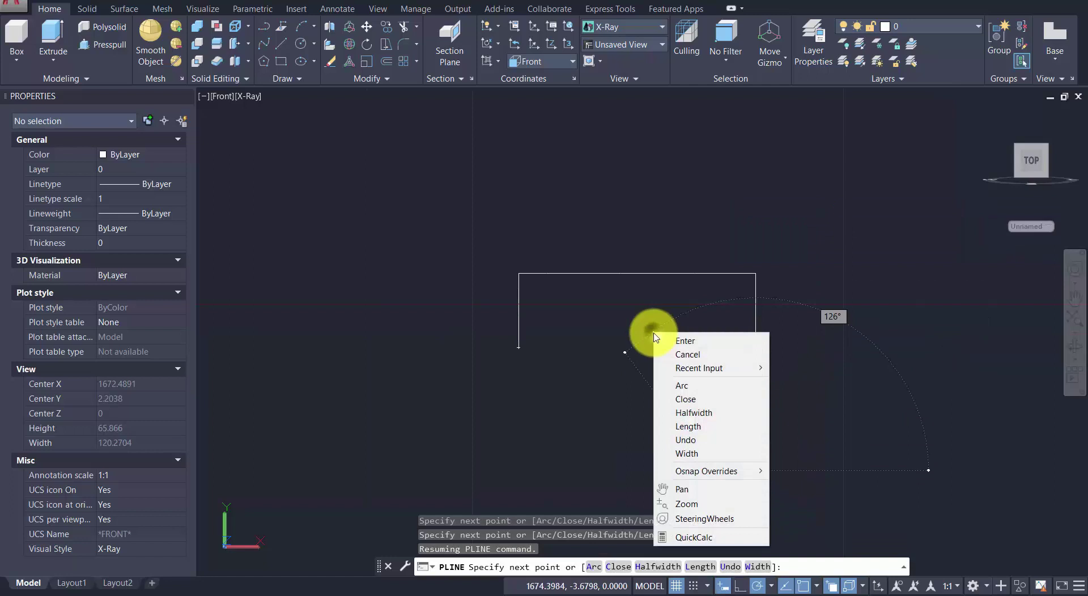
click(696, 399)
scroll(748, 358, down, 2)
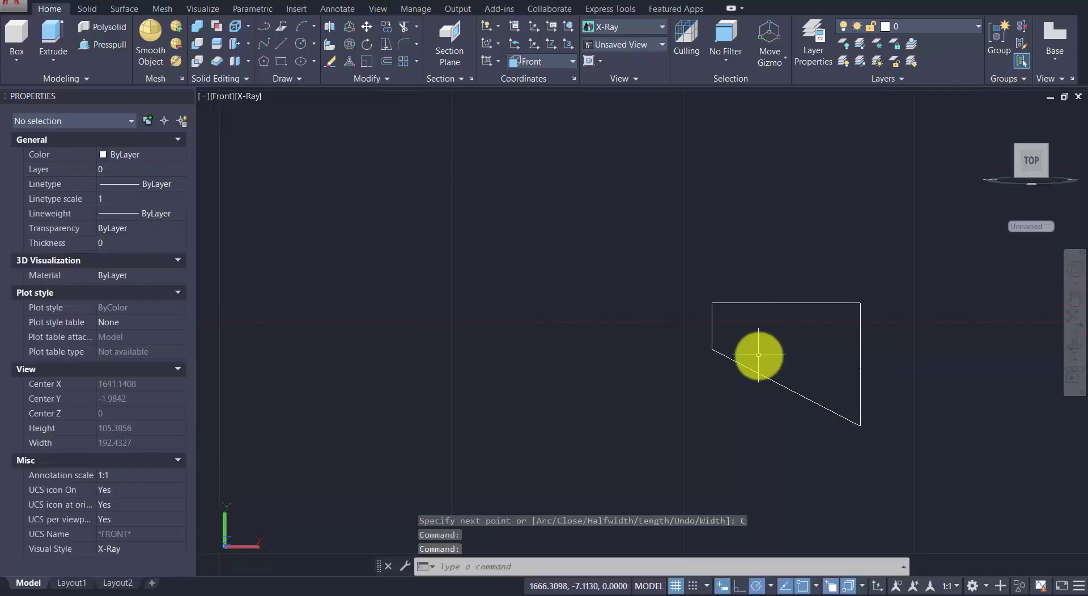
scroll(758, 353, down, 2)
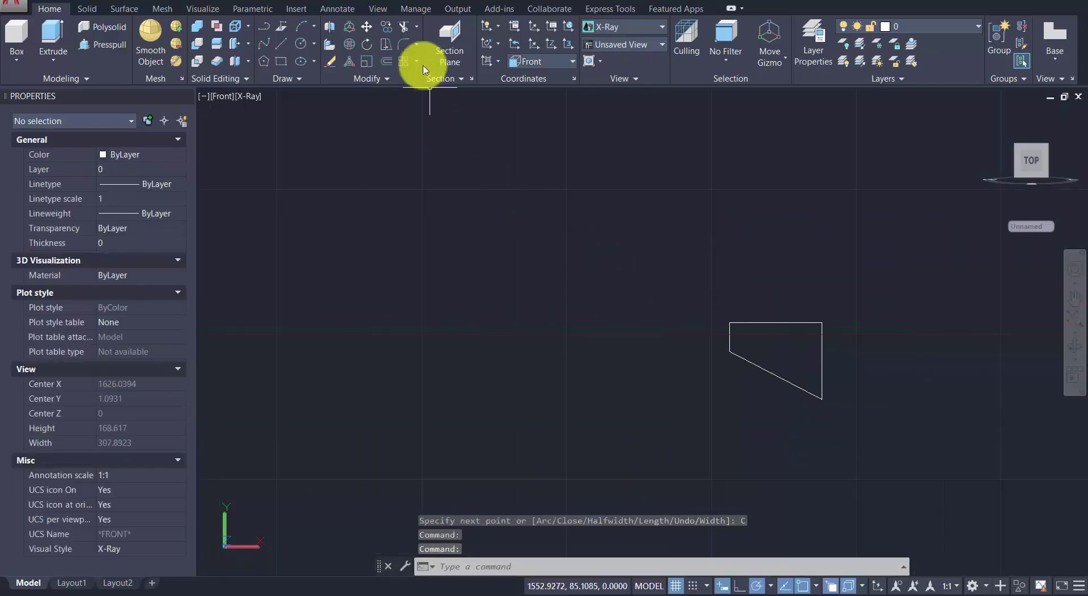
Step: Copy the step profile twice, corner to corner, to form three diagonal steps
click(391, 27)
click(860, 228)
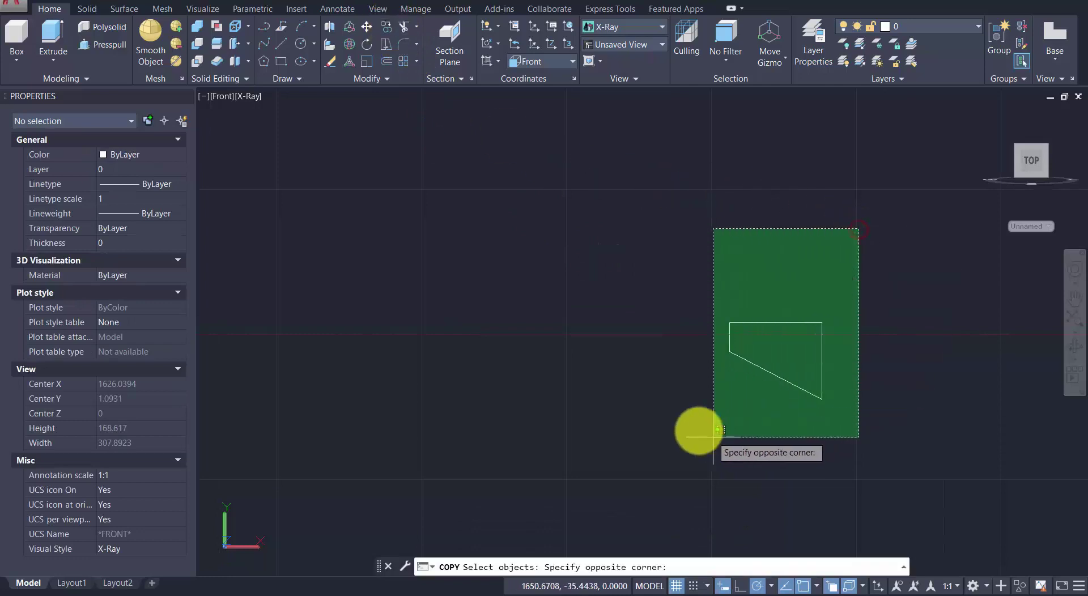
click(689, 428)
right_click(663, 414)
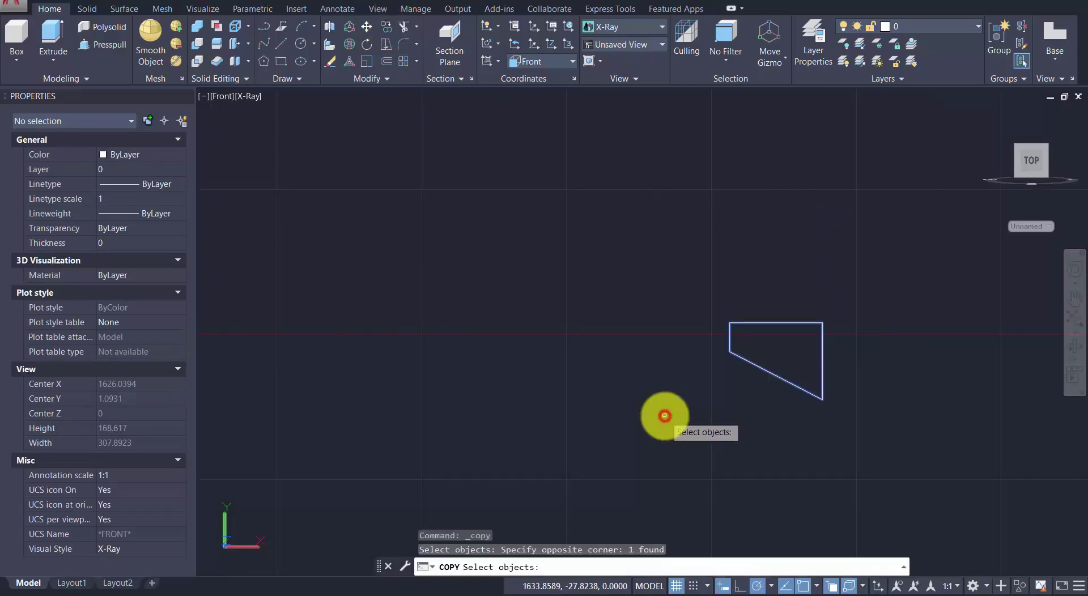
click(823, 400)
click(730, 351)
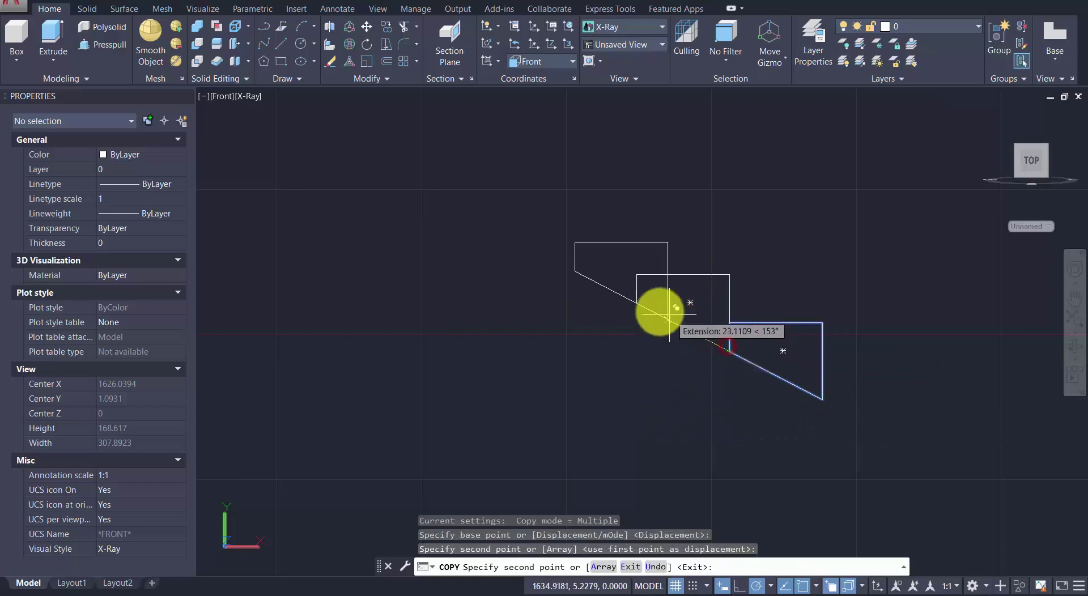
click(637, 304)
key(Return)
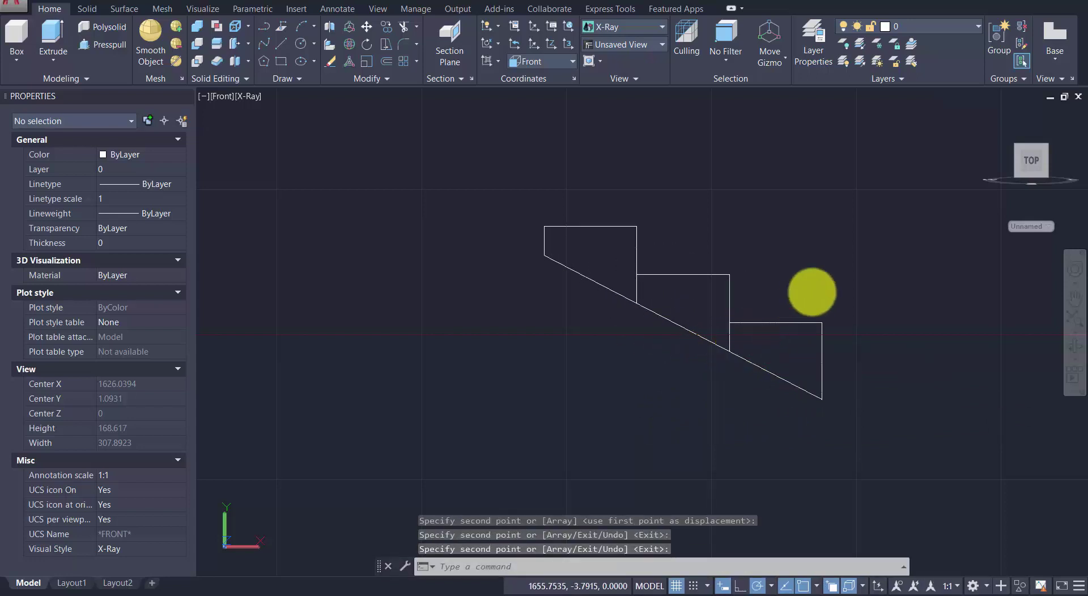
Step: Copy the three steps further up the diagonal to reach a nine-step flight
key(Return)
click(863, 209)
click(544, 455)
right_click(567, 429)
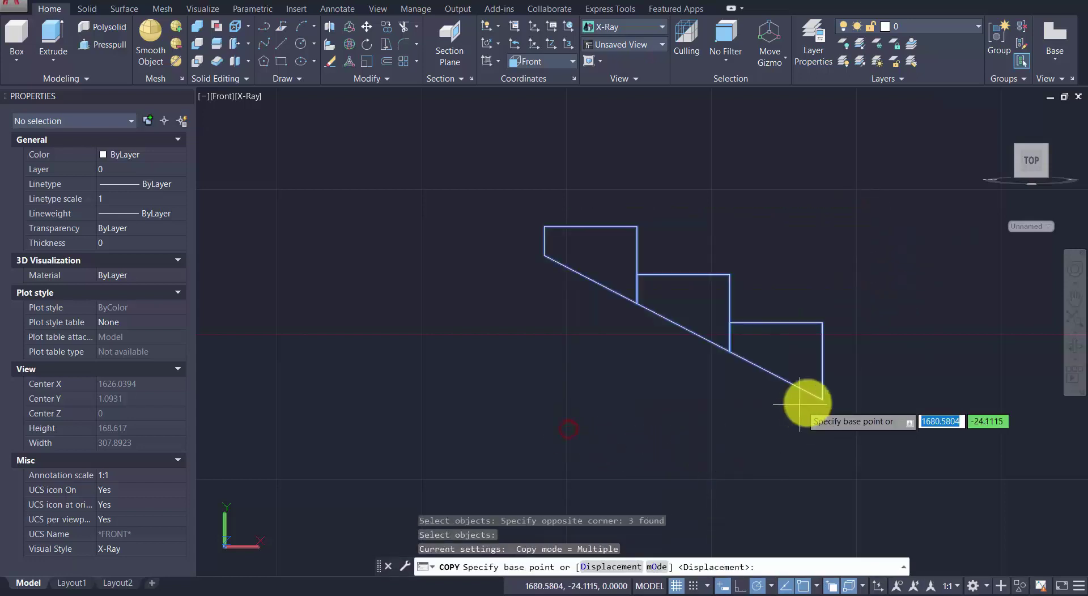
click(821, 398)
scroll(810, 482, down, 4)
scroll(886, 504, up, 2)
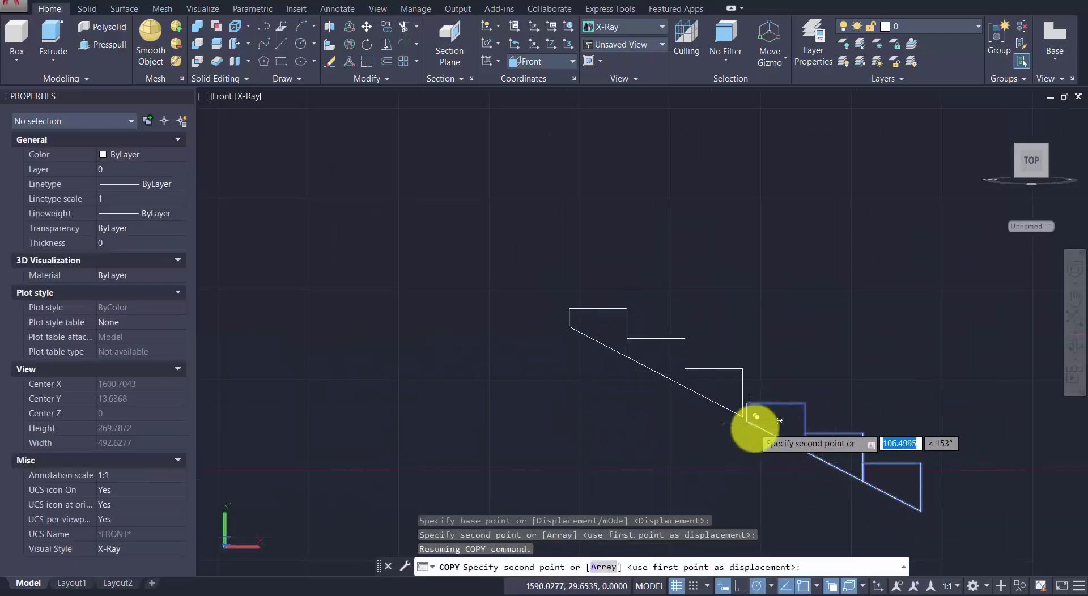
click(753, 425)
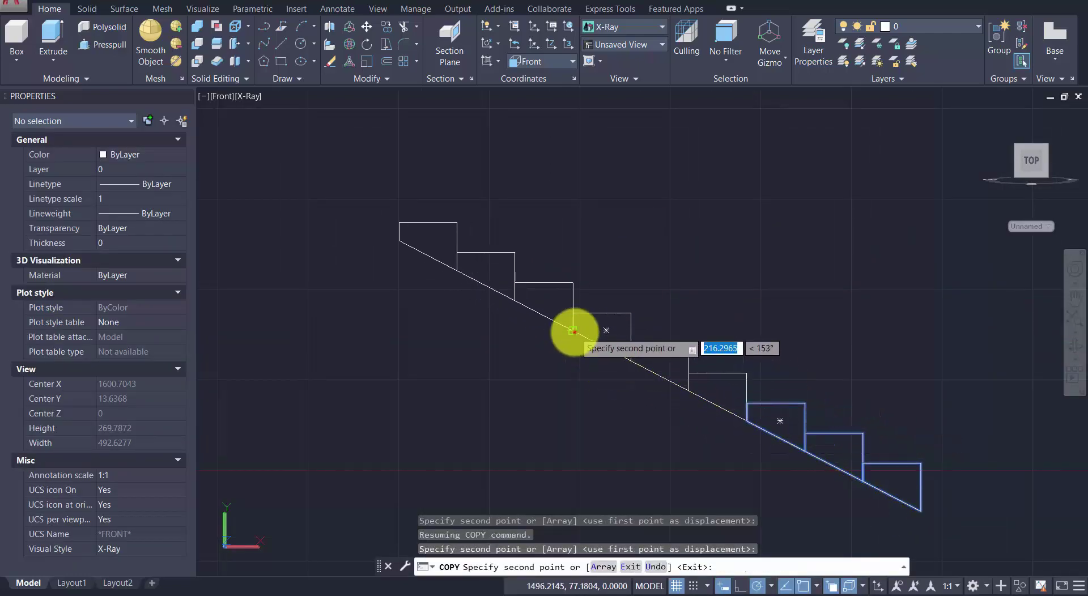
key(Escape)
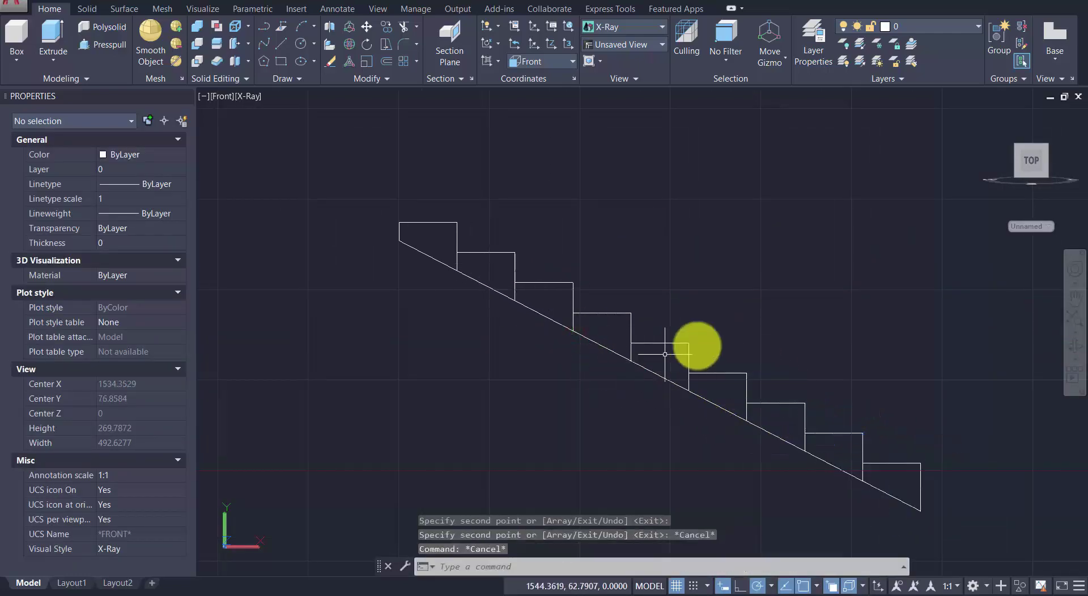
scroll(624, 297, down, 2)
scroll(619, 296, down, 2)
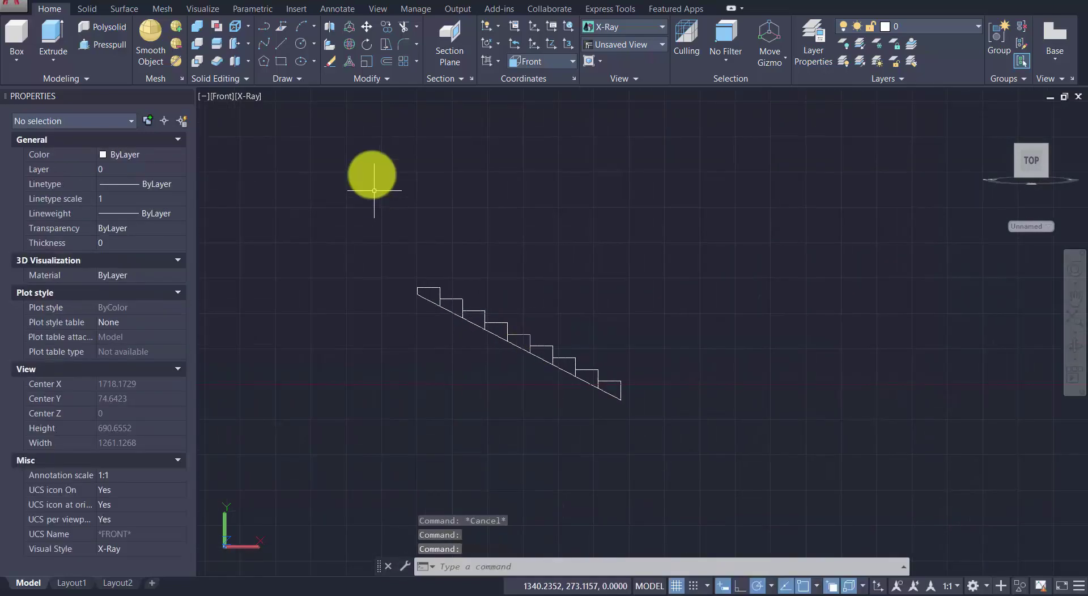
Step: Mirror the nine-step flight across a vertical line to its right, keeping the original
click(384, 83)
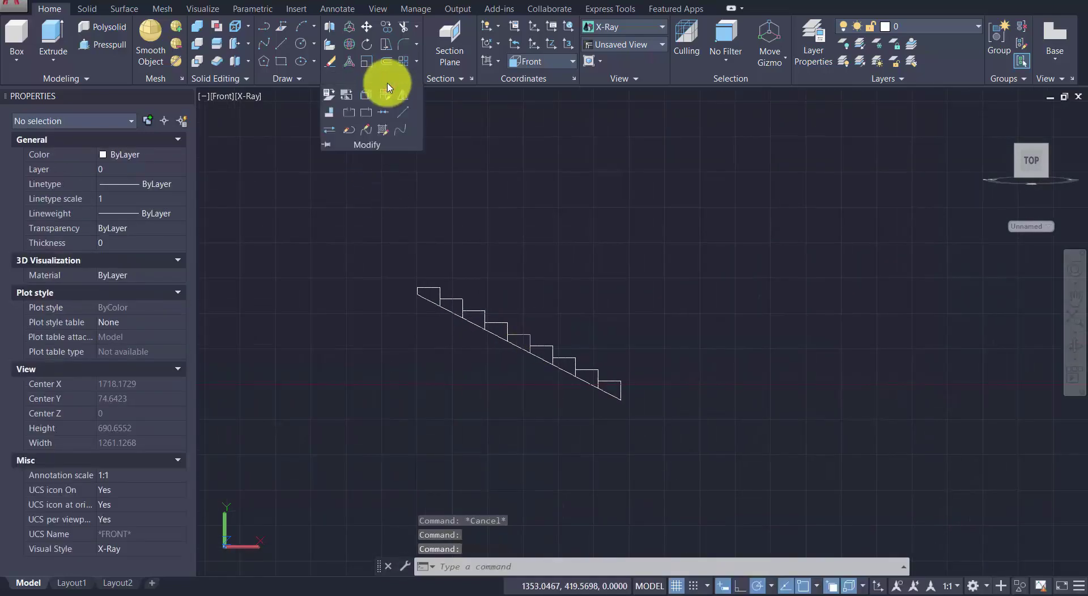
click(401, 99)
click(690, 254)
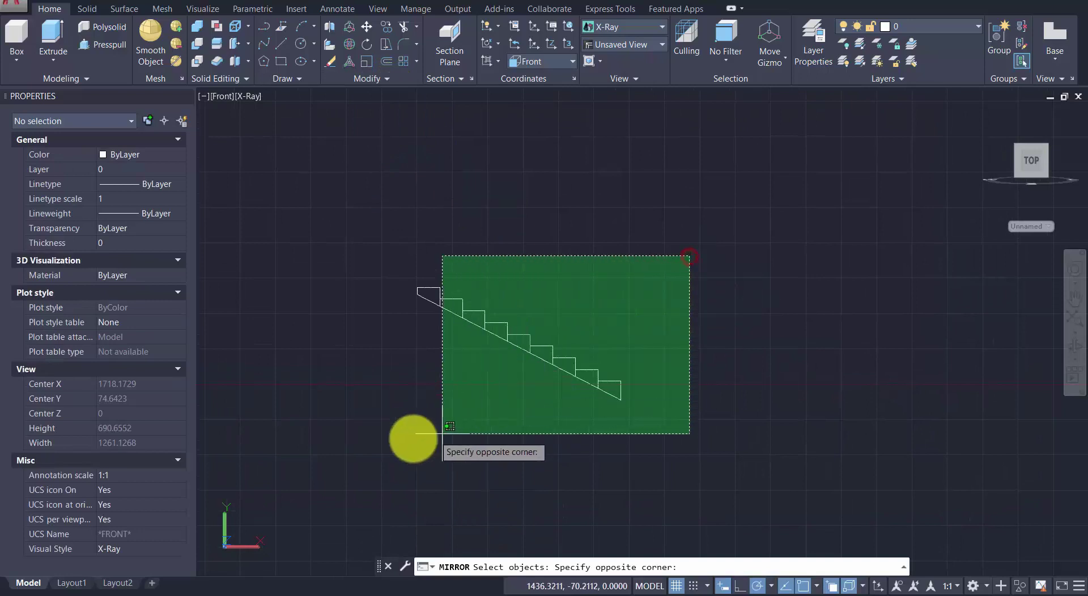
click(389, 445)
key(Return)
click(673, 403)
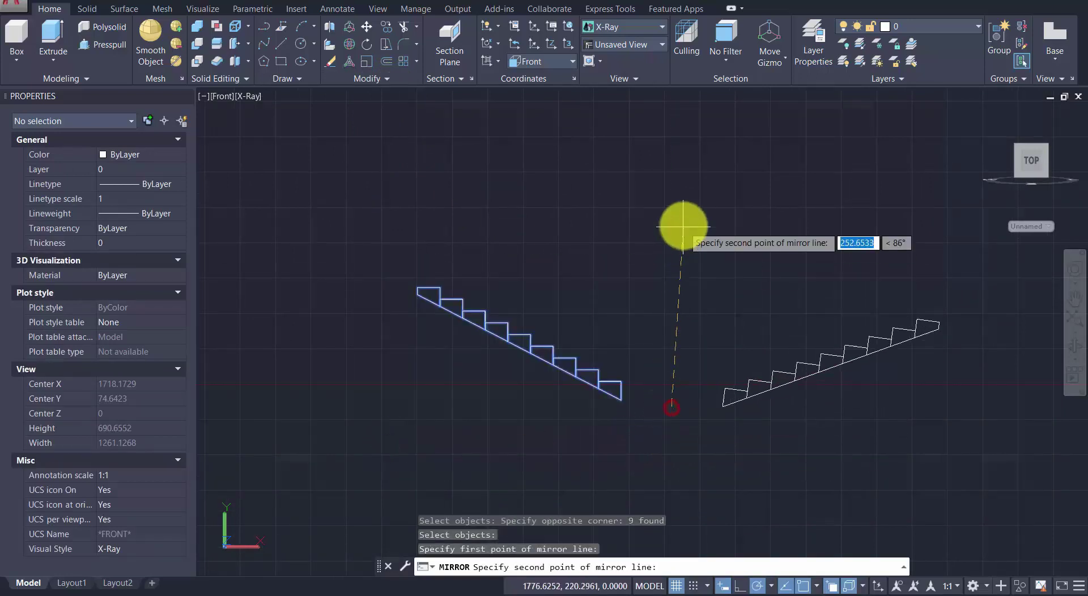
click(672, 194)
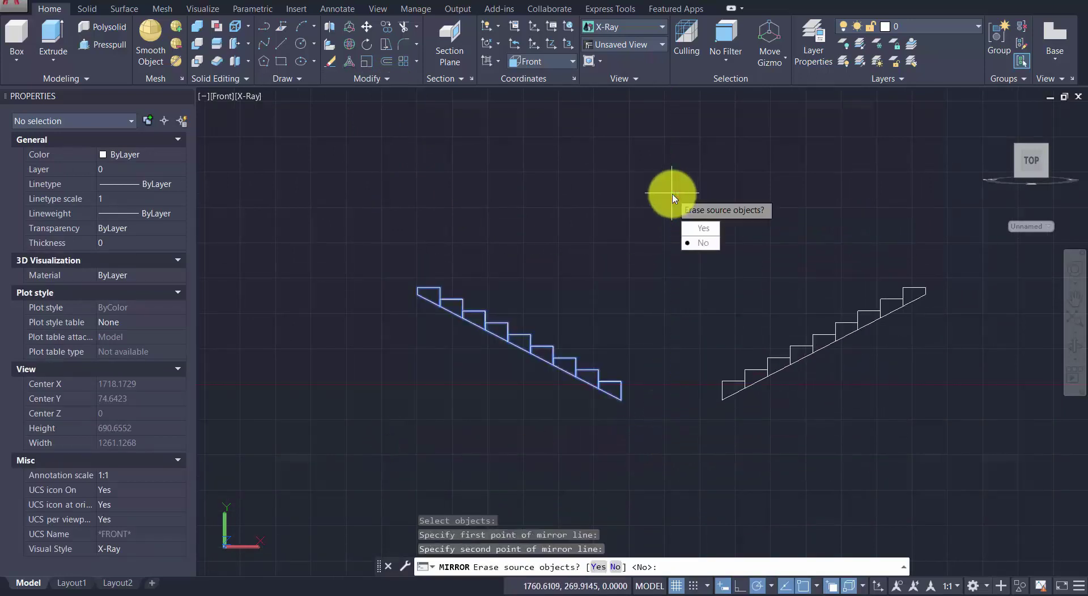
key(Return)
scroll(649, 224, down, 2)
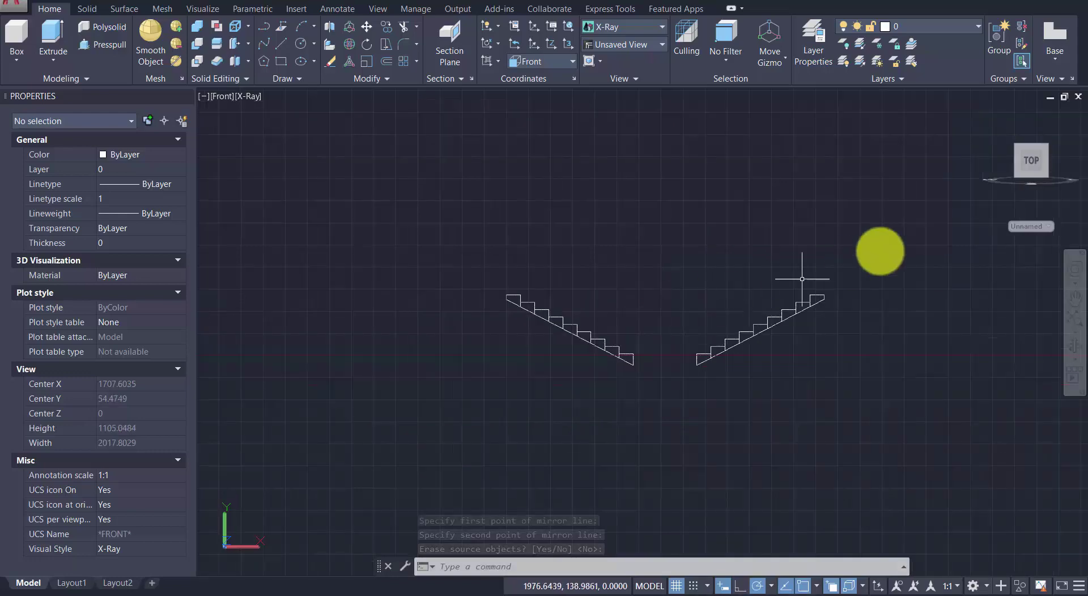
Step: Extrude all 18 step profiles 110 units into solid flights, then view from Top
click(1045, 174)
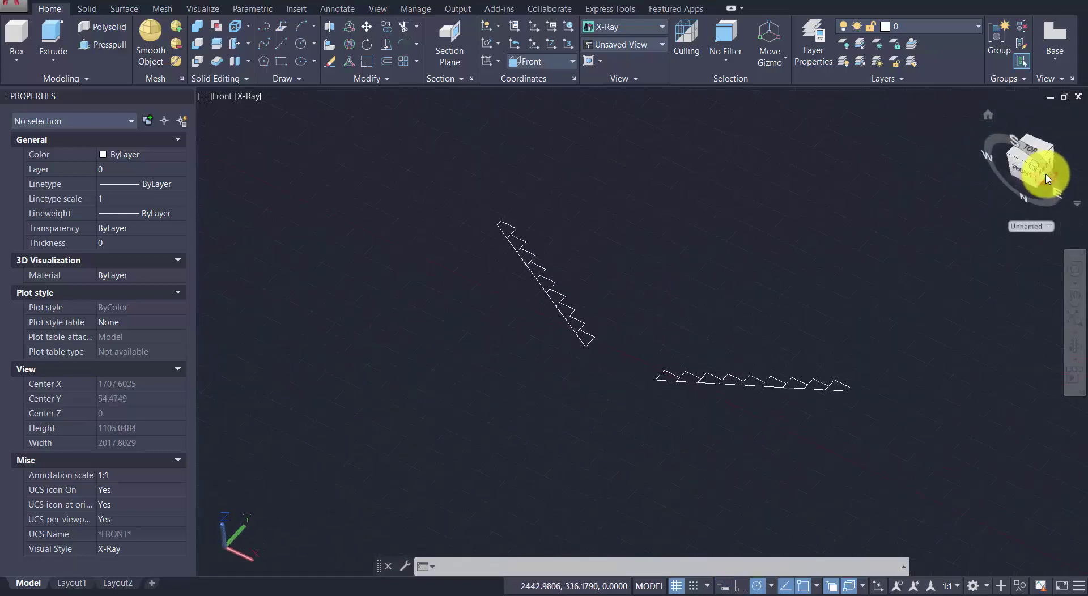
middle_drag(845, 270, 716, 339)
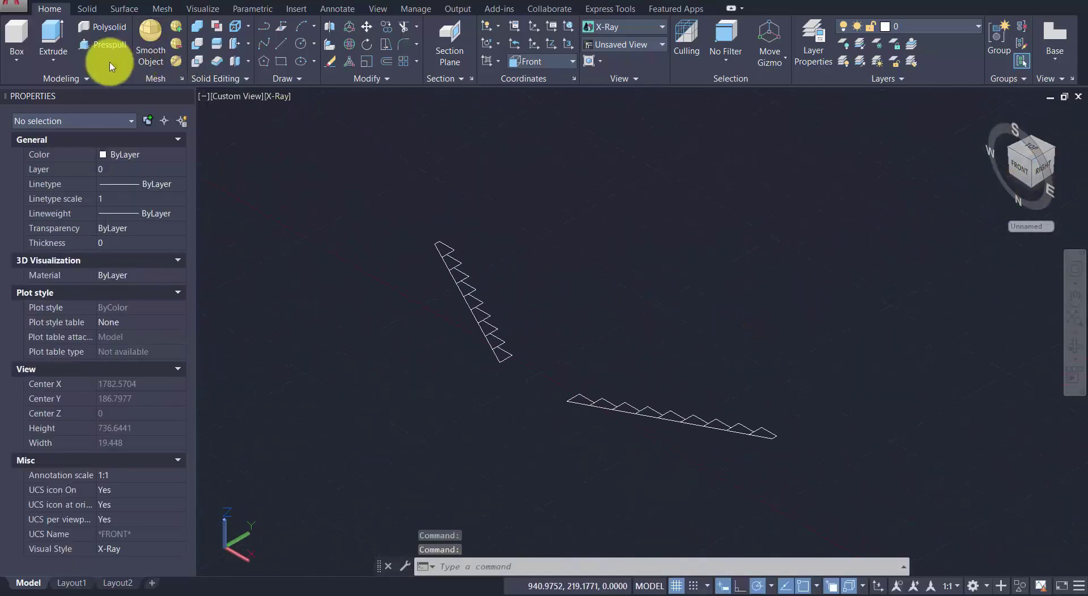
click(56, 39)
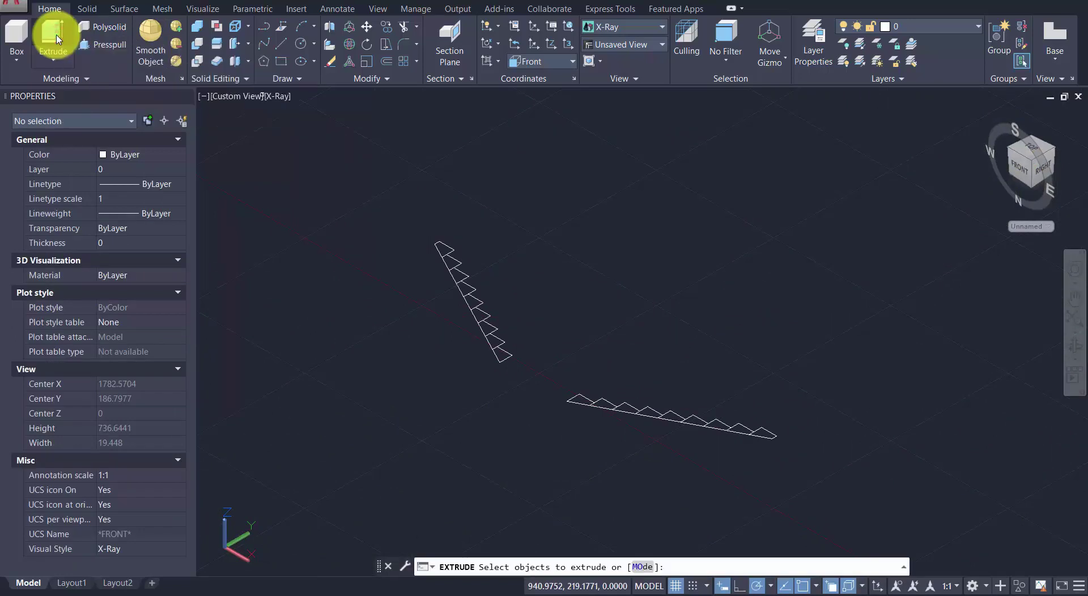
click(864, 194)
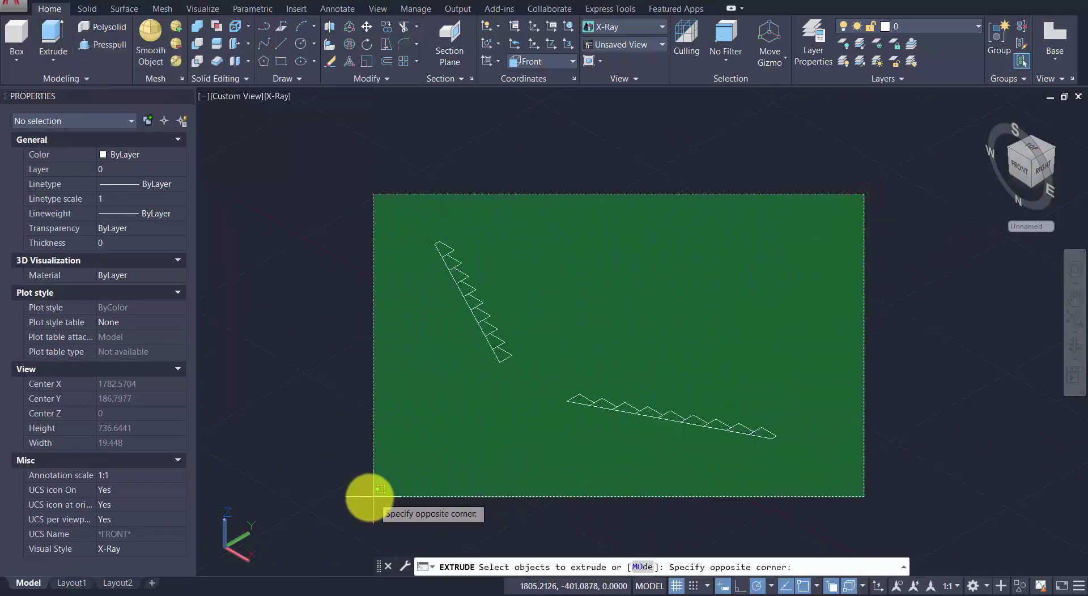
click(373, 497)
key(Return)
text(110)
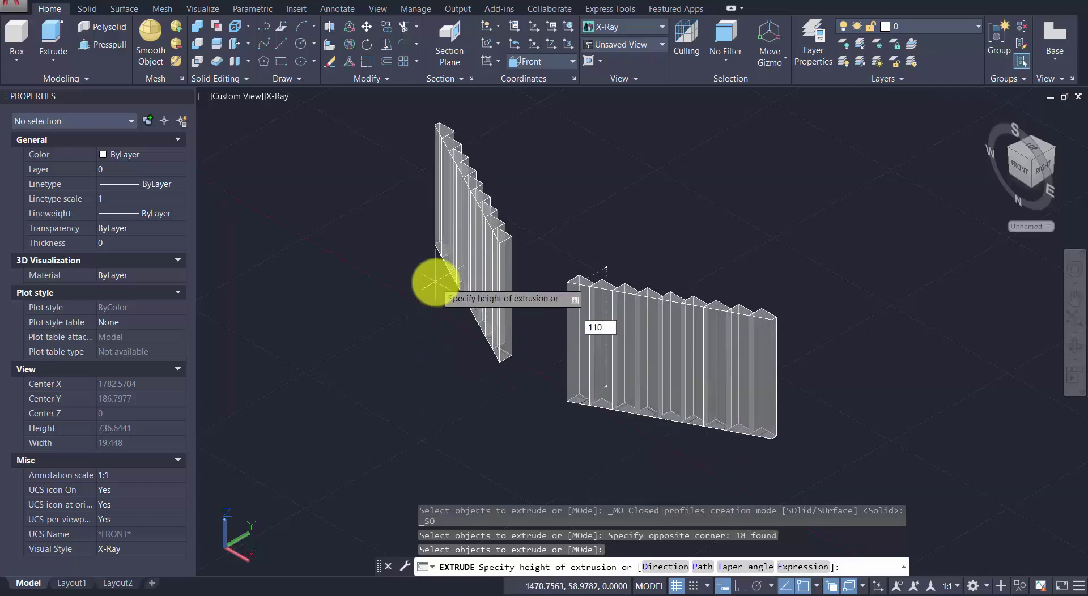
key(Return)
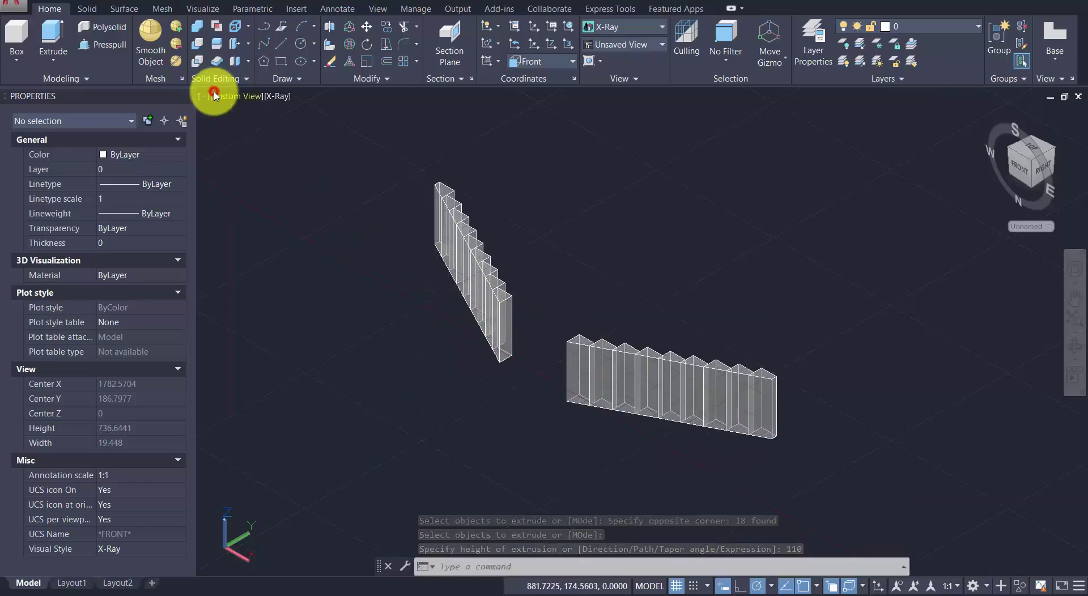
click(217, 96)
click(247, 129)
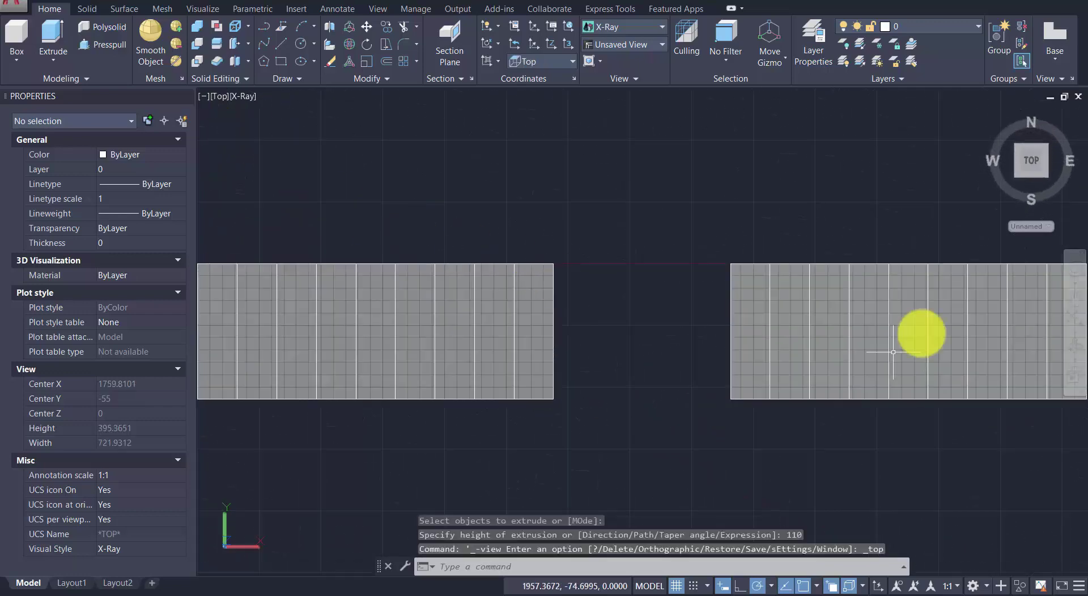
Step: In SE Isometric view, move the shorter solid flight 40 units from its corner
click(1042, 172)
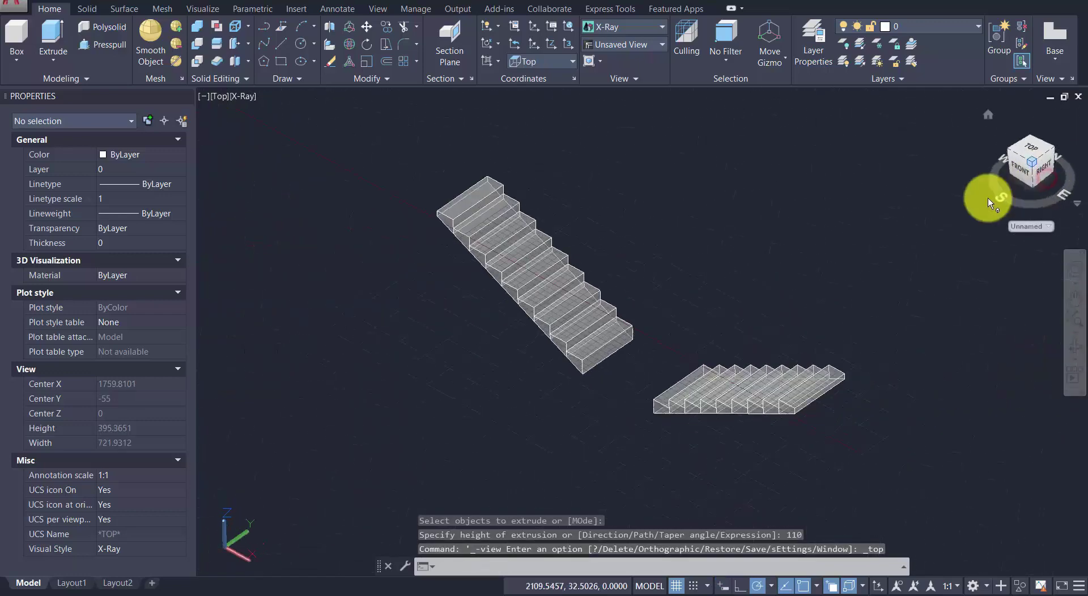
click(367, 28)
click(887, 338)
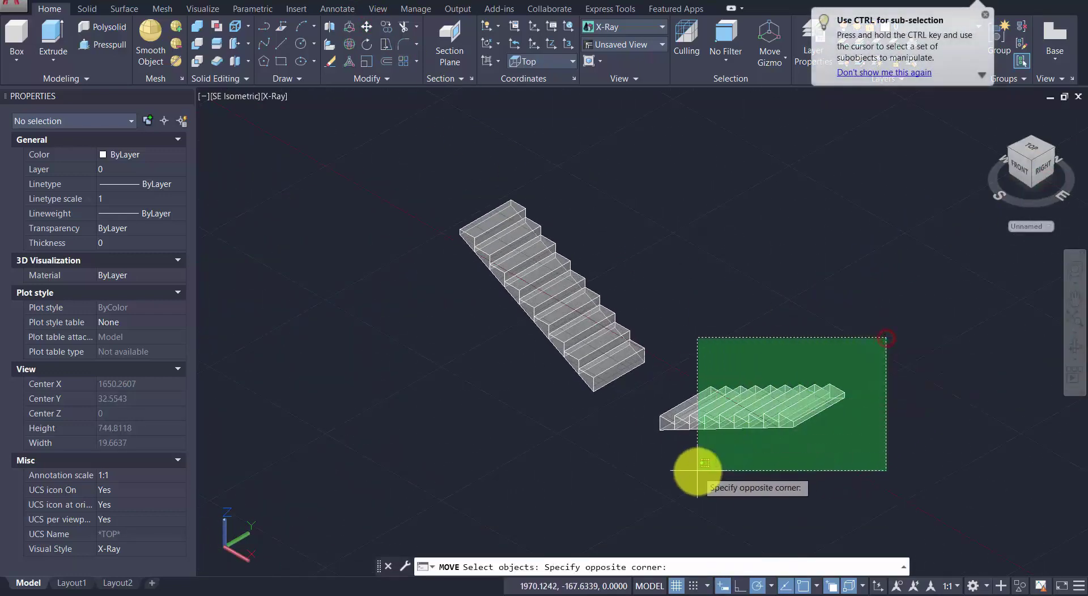
click(678, 479)
key(Return)
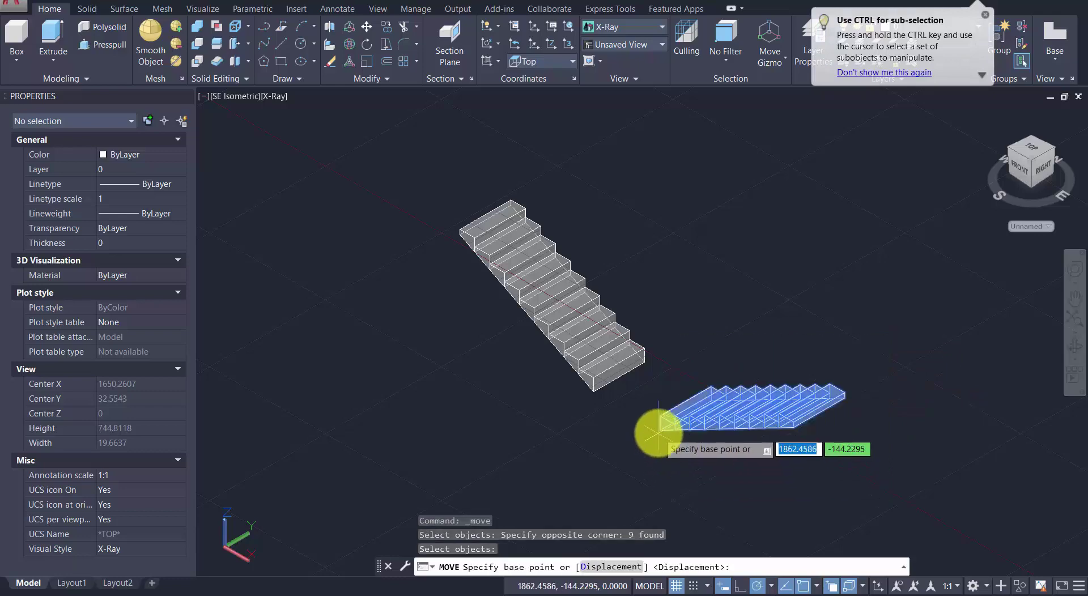
click(659, 431)
scroll(684, 352, up, 2)
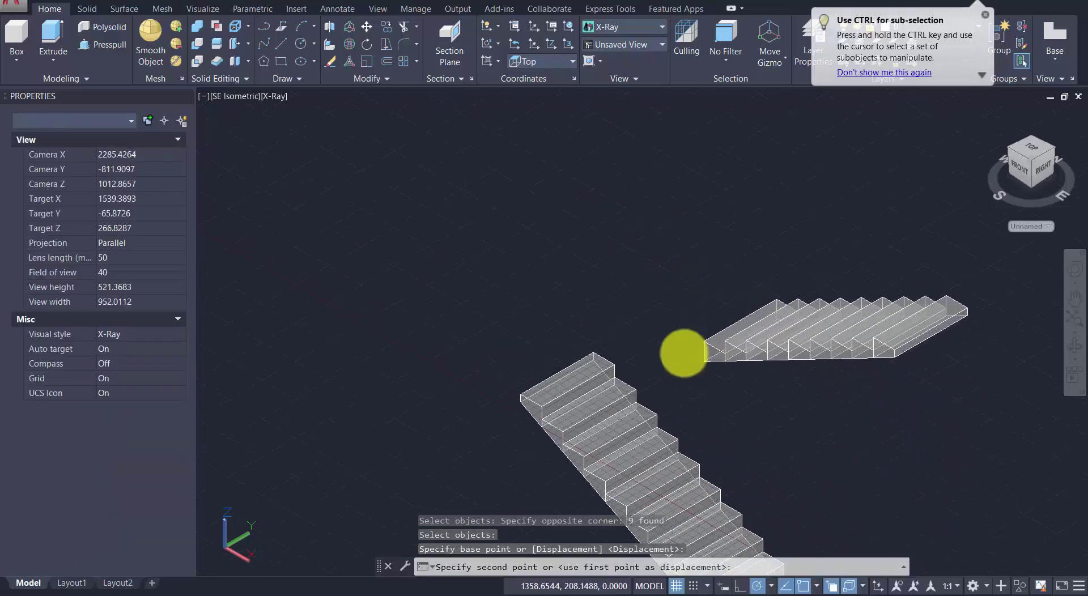
scroll(644, 333, up, 2)
scroll(549, 338, up, 2)
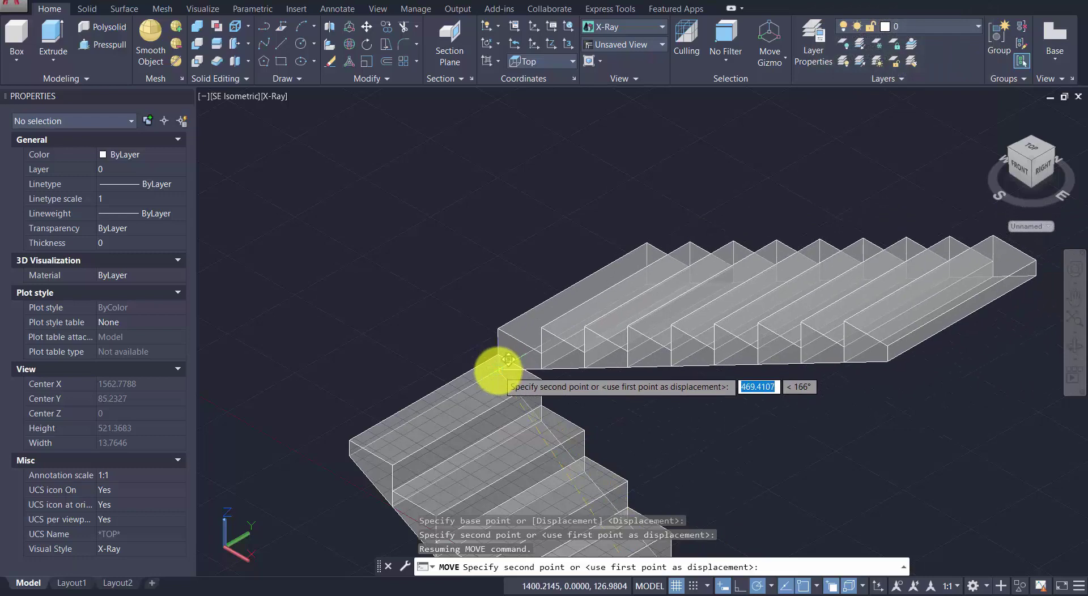
text(40)
key(Return)
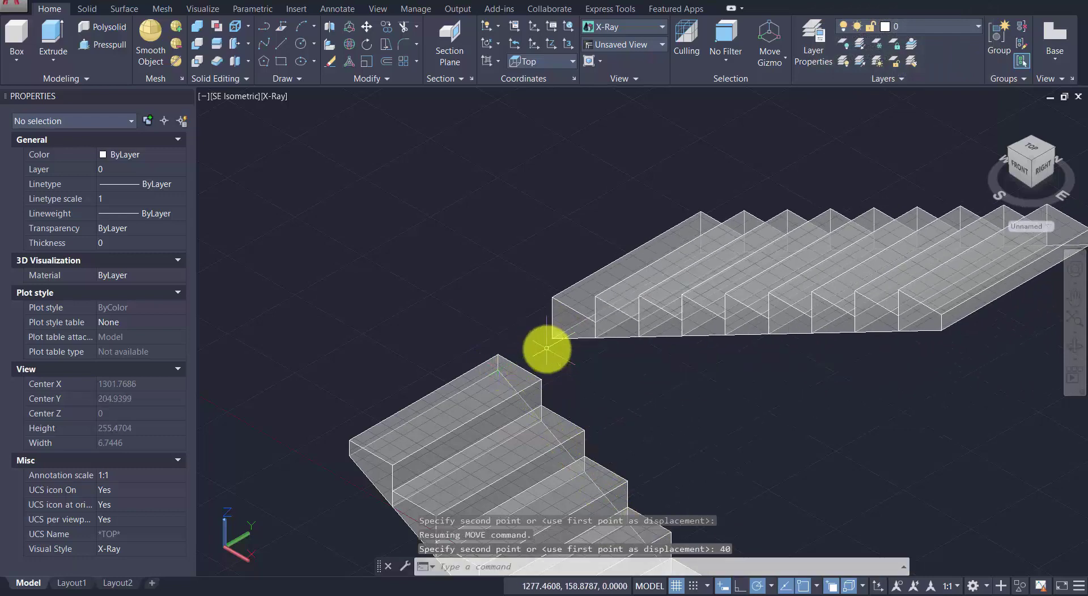
Step: Extrude the shallower flight's end face 110 units to form a landing block
mouse_move(486, 389)
shift+middle_down()
mouse_move(735, 346)
mouse_move(670, 437)
mouse_move(767, 433)
mouse_move(648, 429)
shift+middle_up()
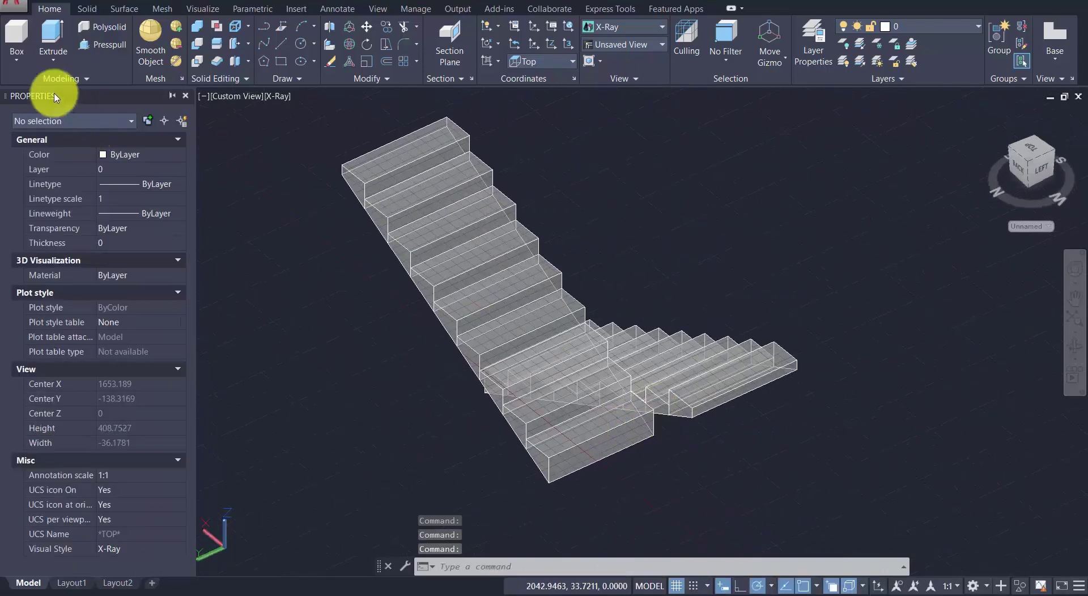
click(55, 39)
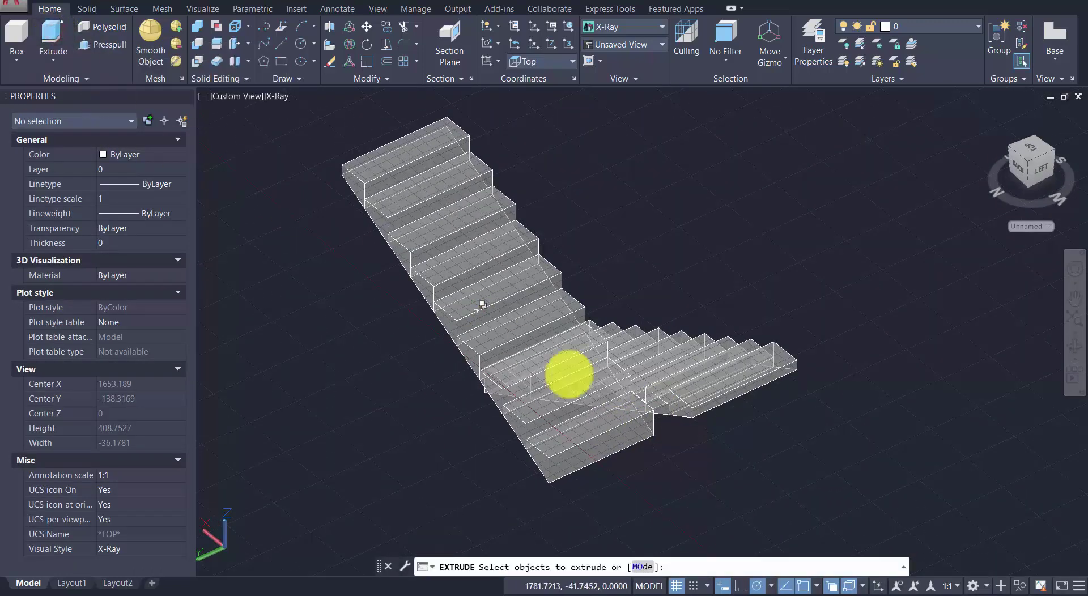
scroll(727, 419, up, 2)
scroll(717, 406, up, 2)
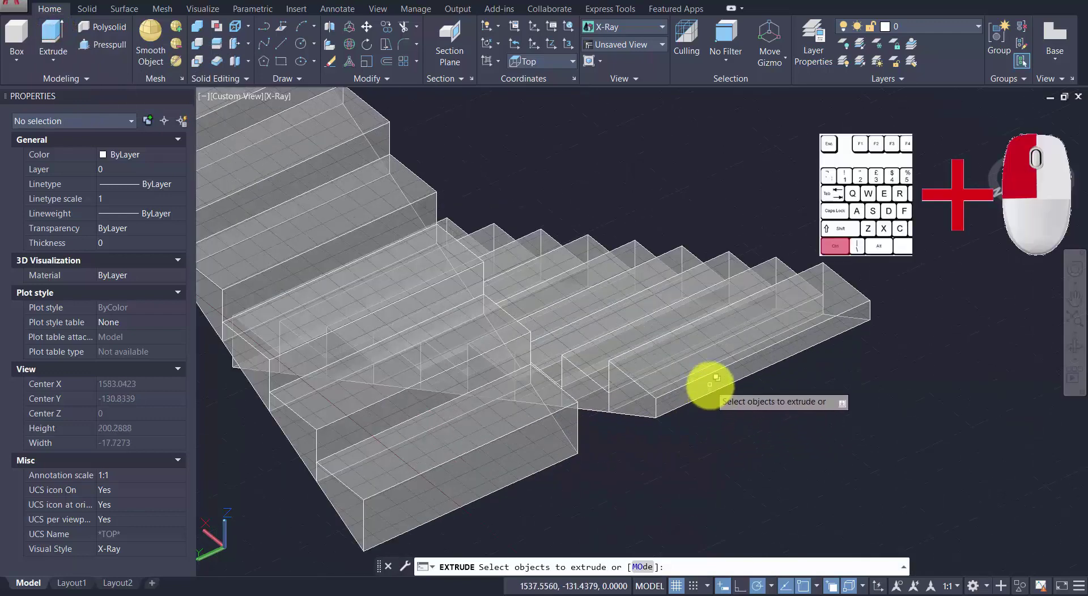
ctrl+click(711, 385)
click(844, 435)
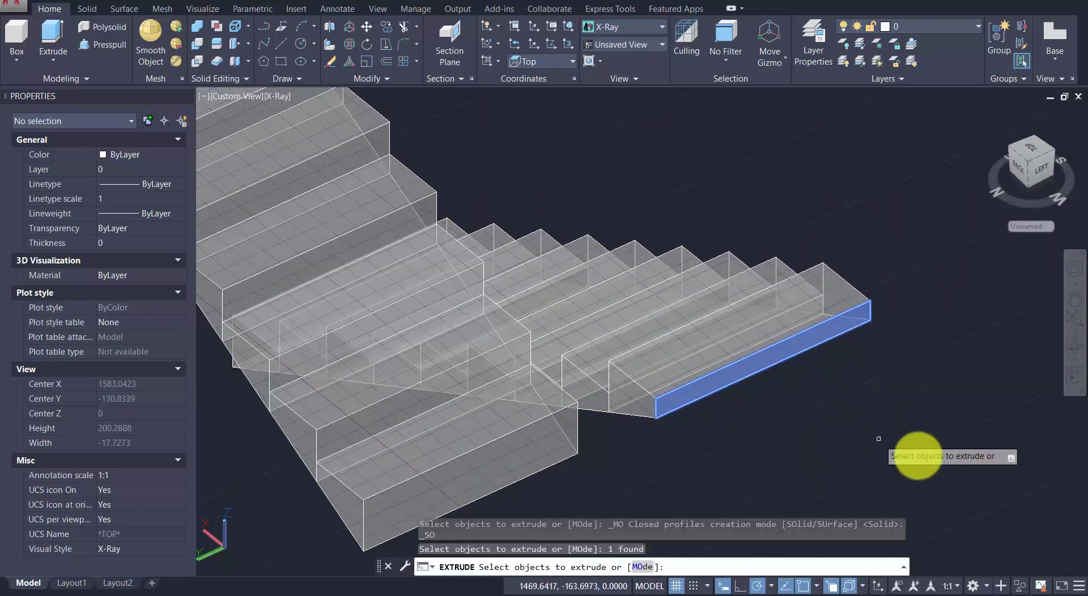
key(Return)
text(110)
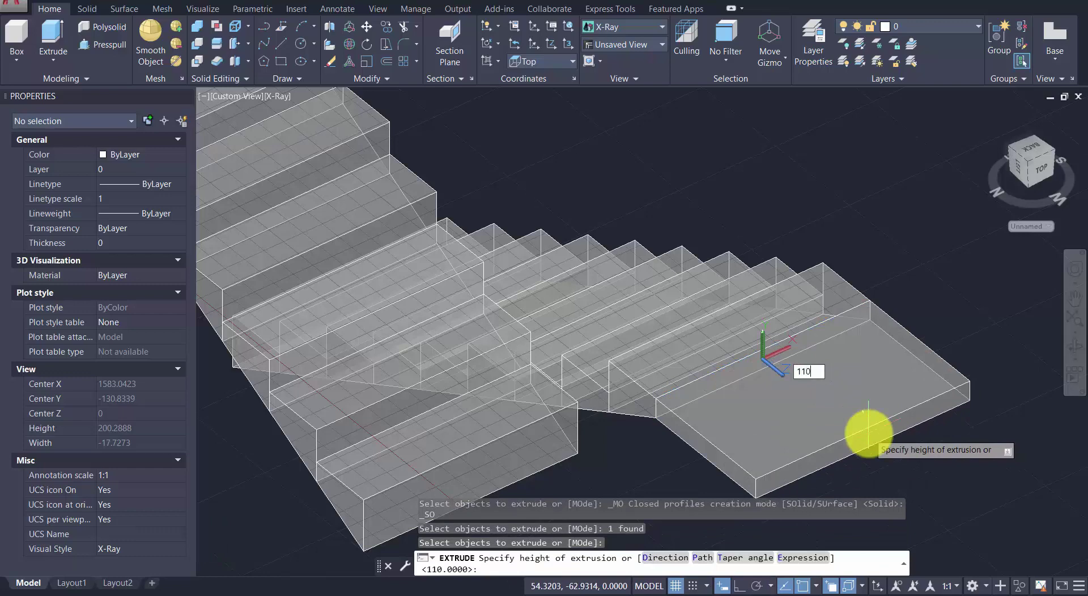
key(Return)
Step: Extrude the landing block's side face out to the other flight's edge
shift+middle_drag(821, 370, 767, 268)
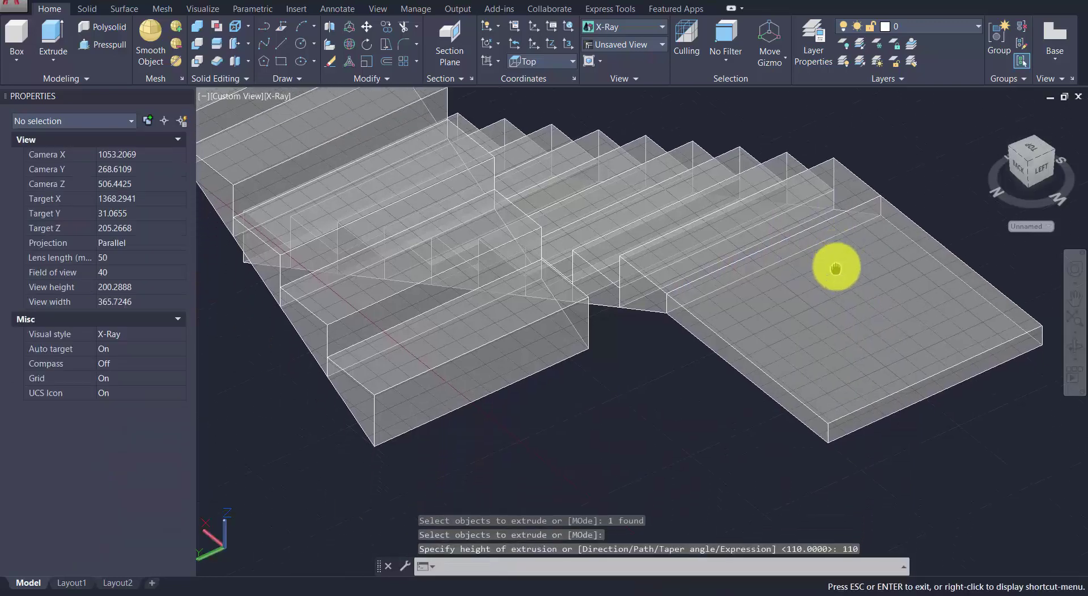
key(Return)
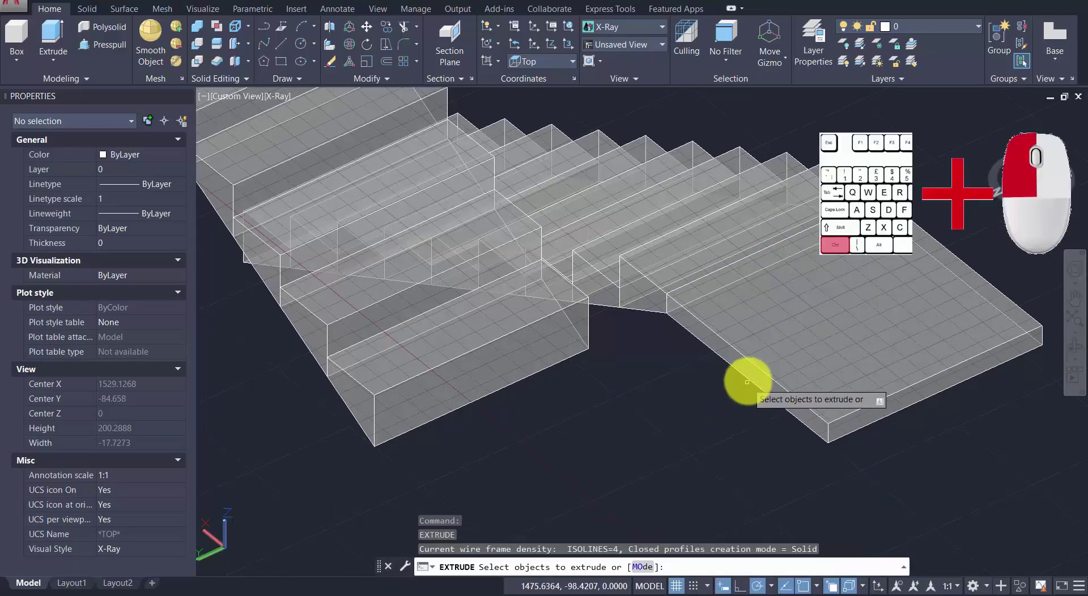
ctrl+click(749, 371)
key(Return)
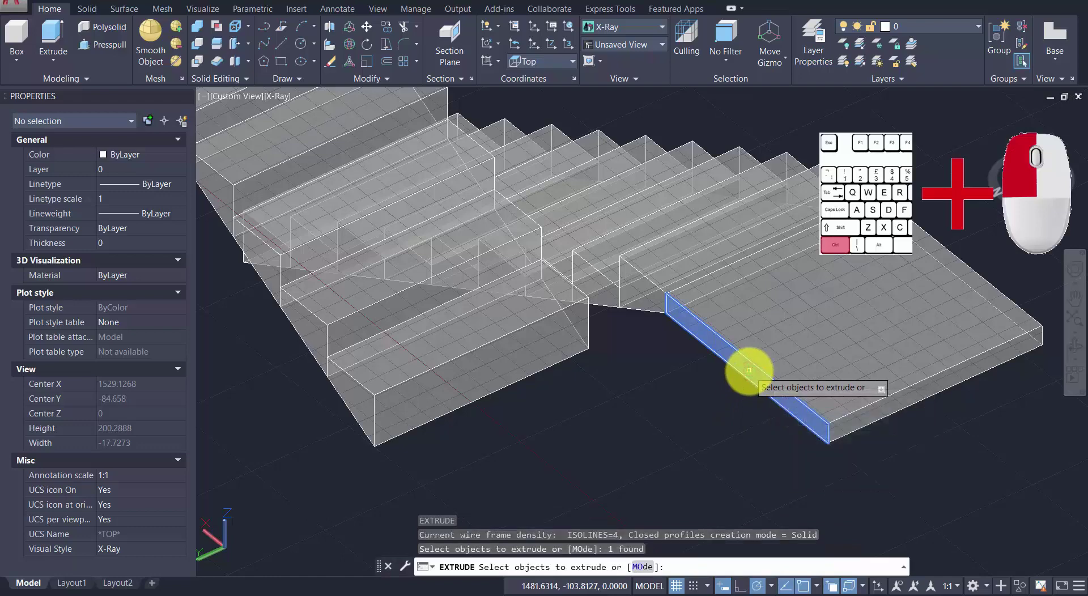
key(Return)
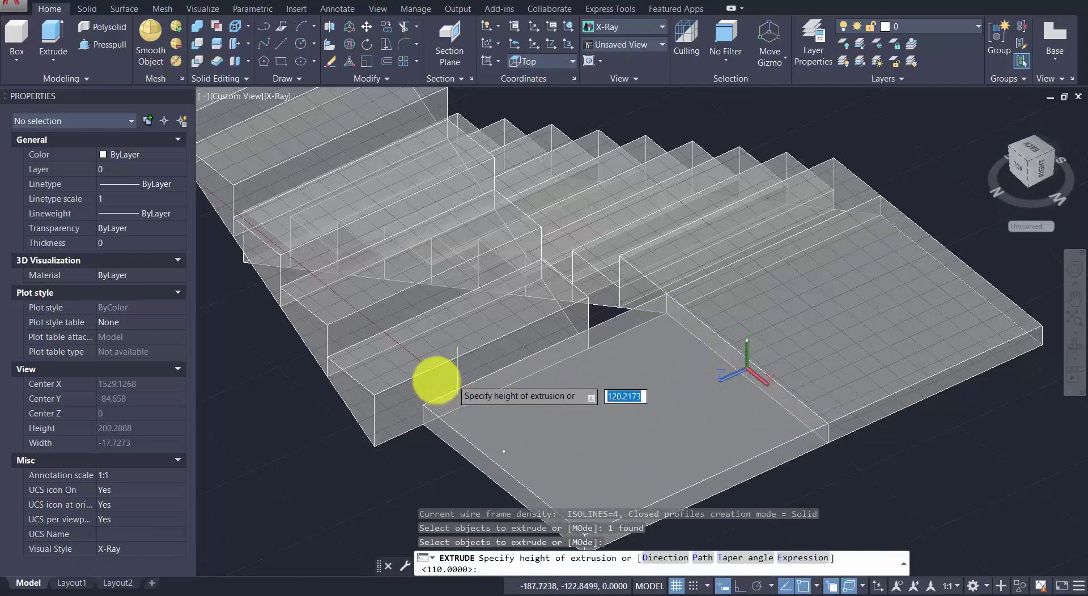
click(369, 450)
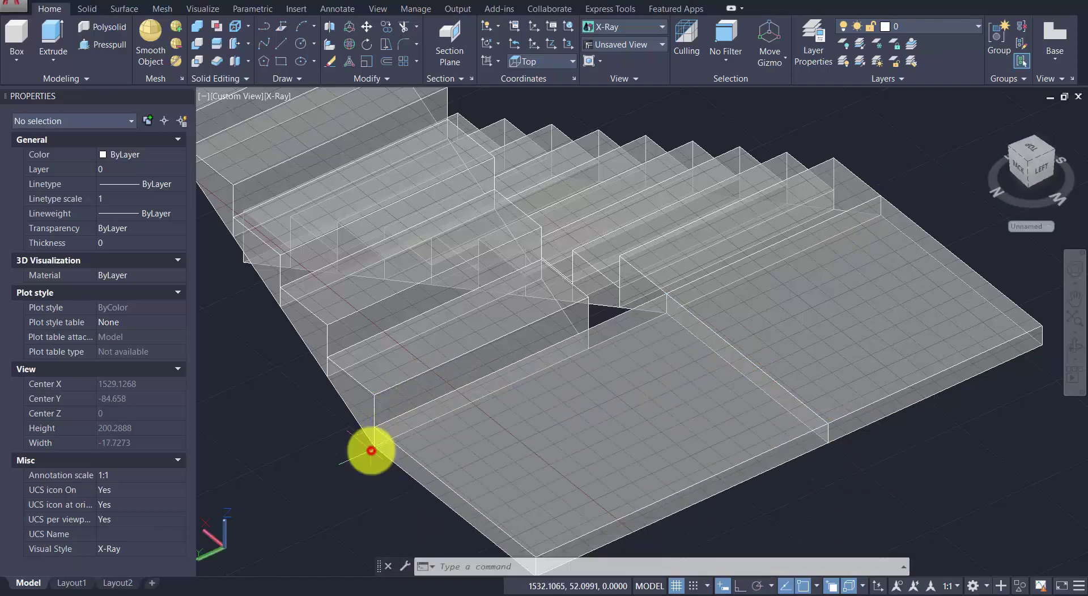
scroll(557, 367, up, 2)
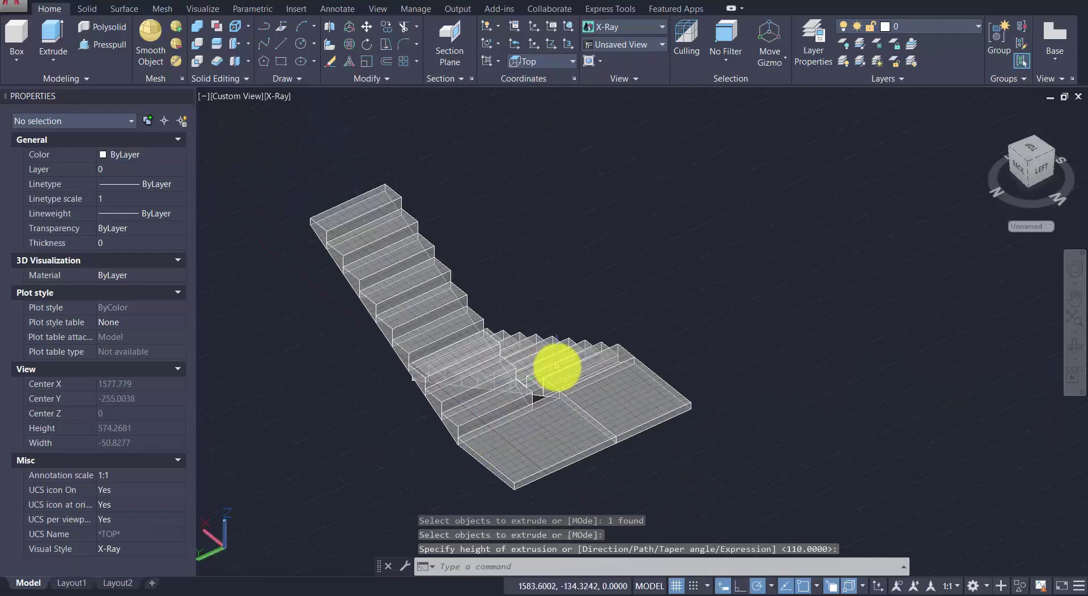
Step: Union all 20 stair and landing solids into one, and set the current colour to Green
click(197, 28)
click(693, 168)
click(331, 497)
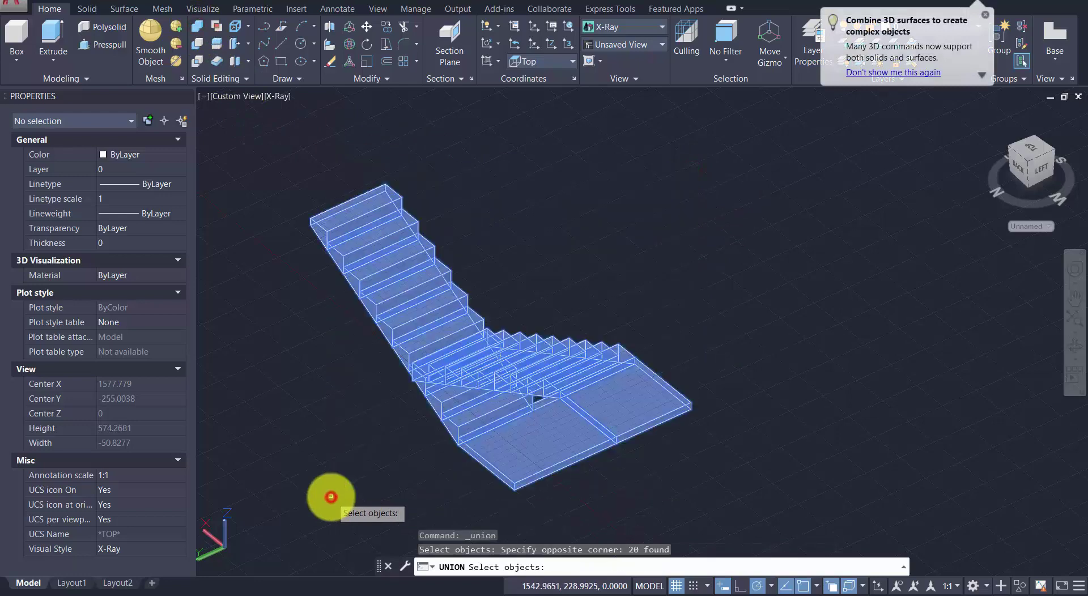
key(Return)
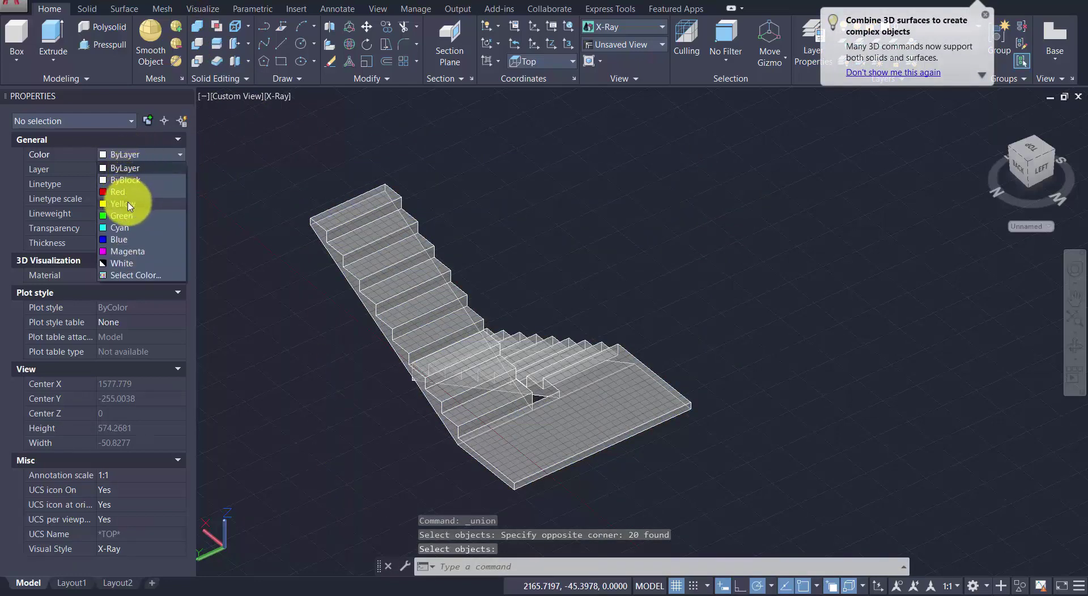
click(128, 216)
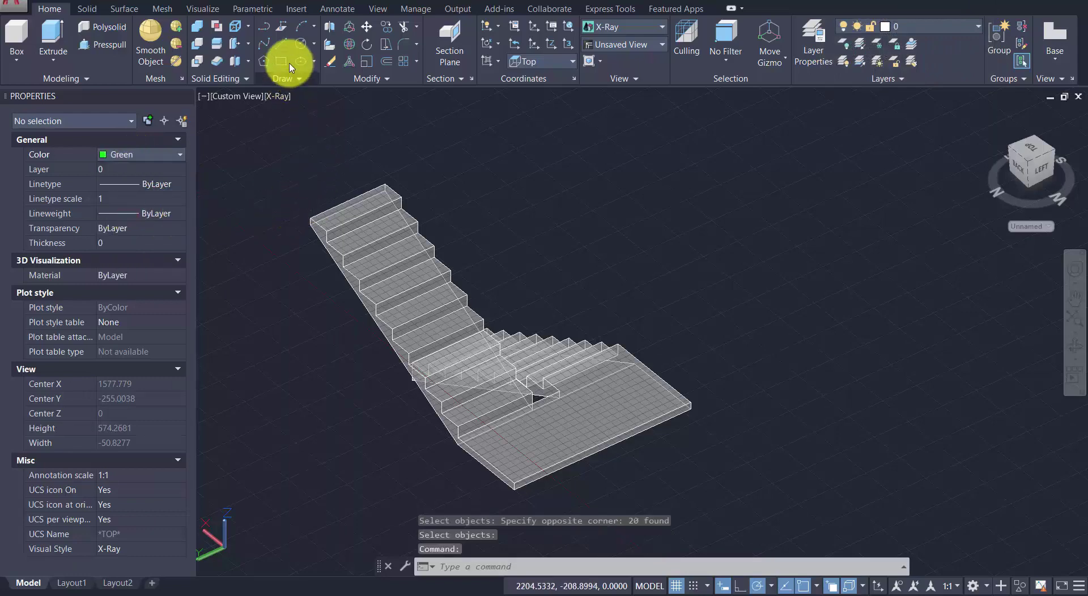
Step: Trace a green guide line along the lower flight's edge up to the stair end
click(282, 49)
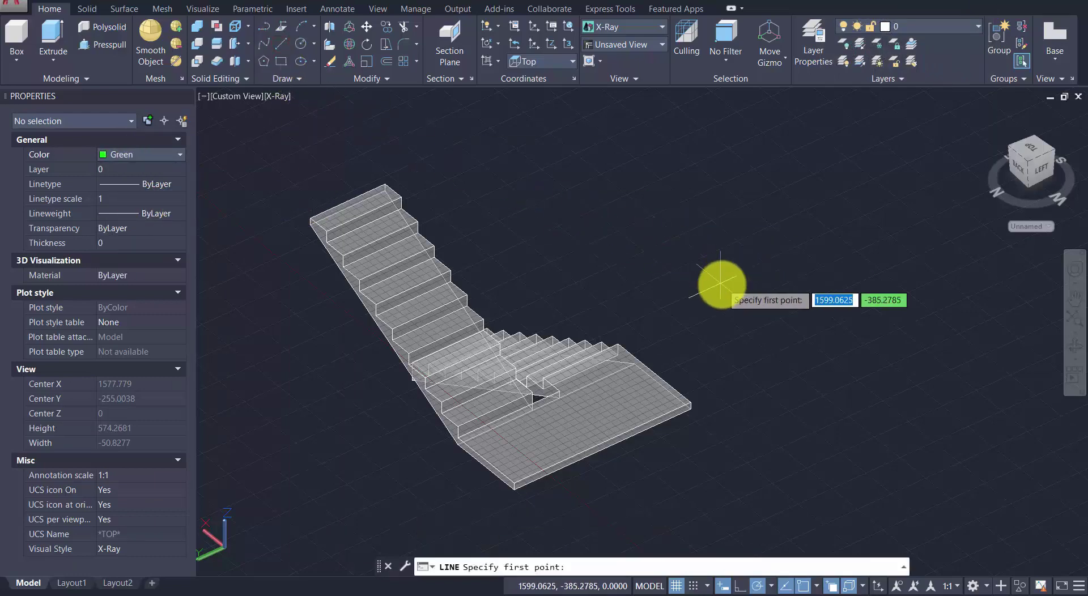
mouse_move(724, 279)
shift+middle_down()
mouse_move(542, 384)
mouse_move(528, 311)
shift+middle_up()
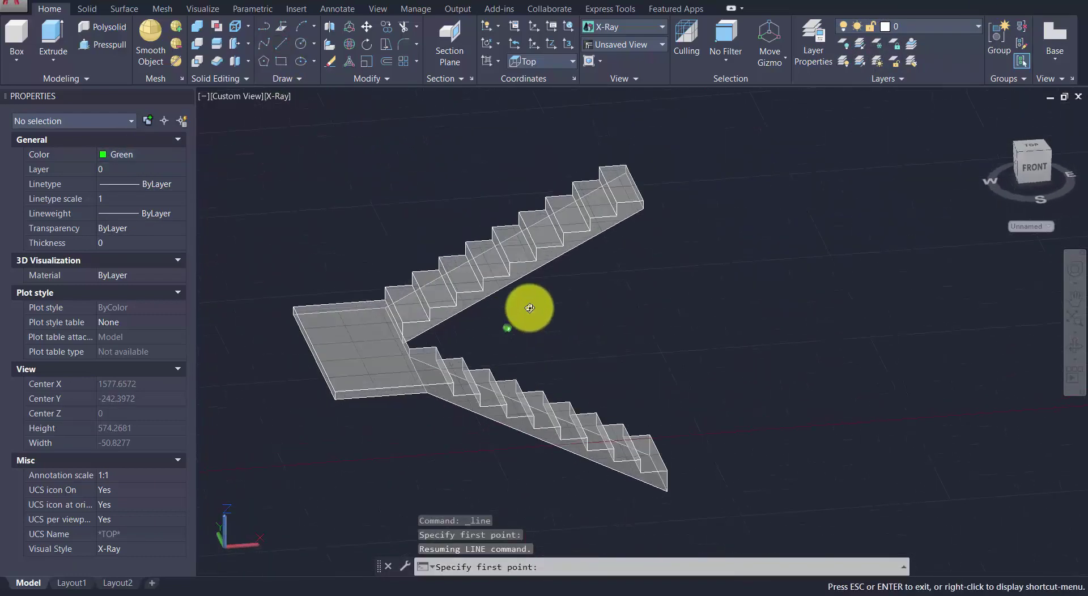
click(667, 491)
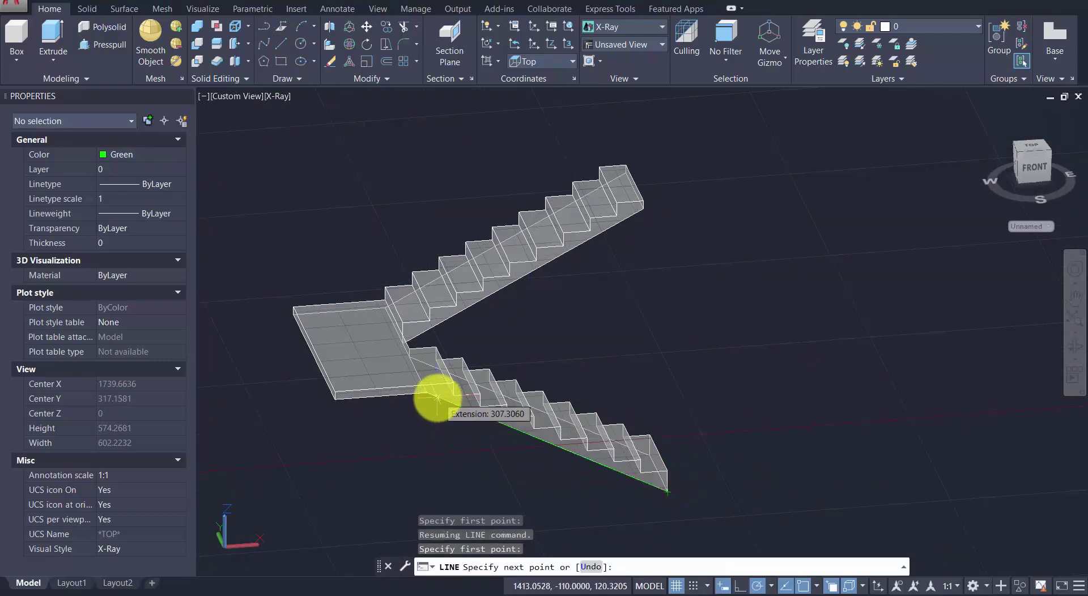
click(336, 405)
click(334, 400)
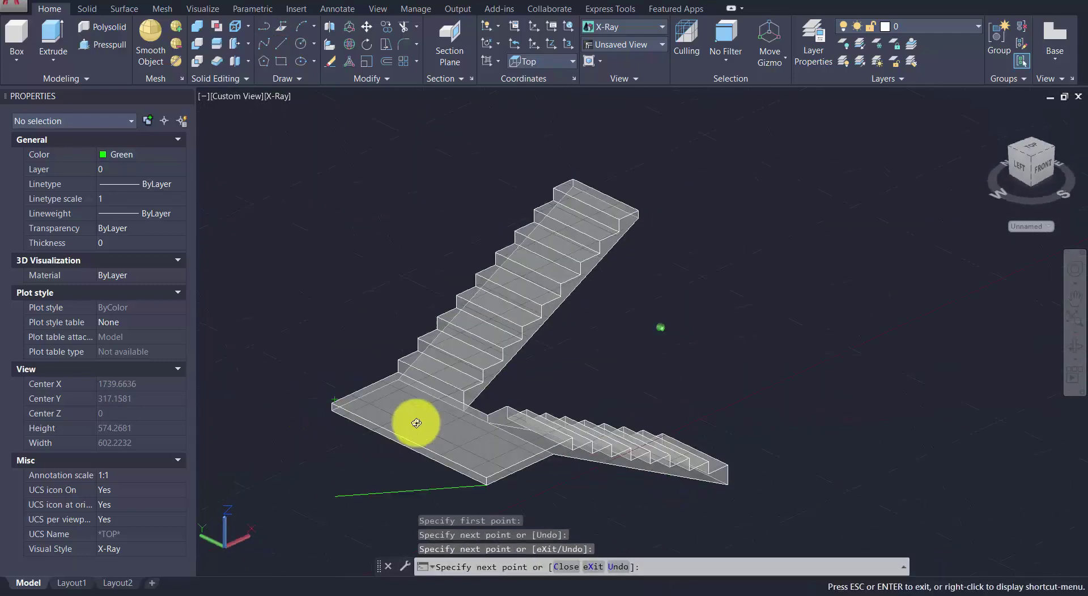
shift+middle_drag(419, 420, 704, 432)
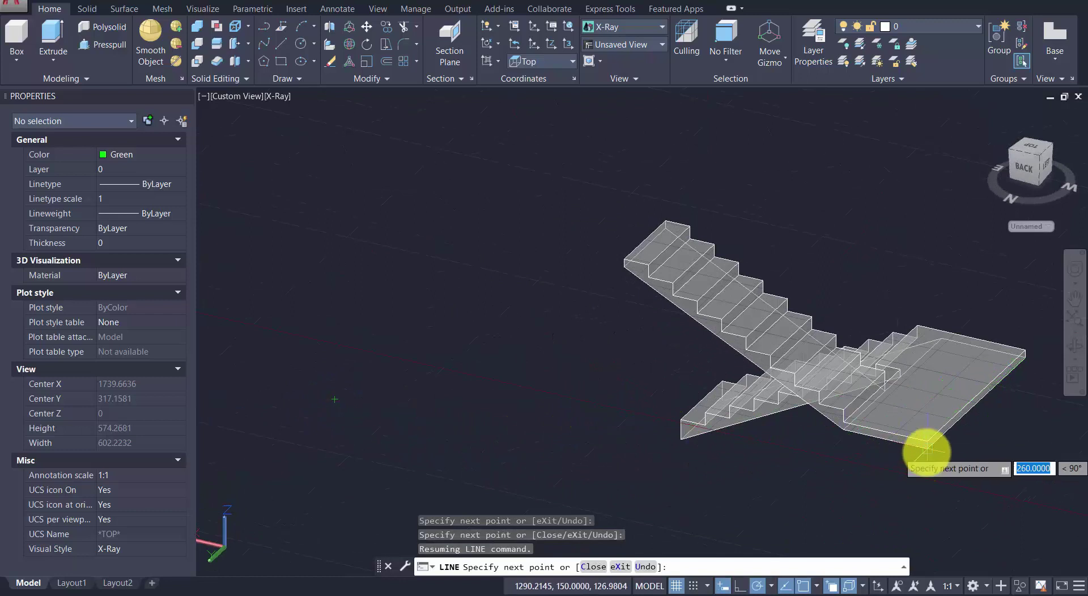
click(845, 433)
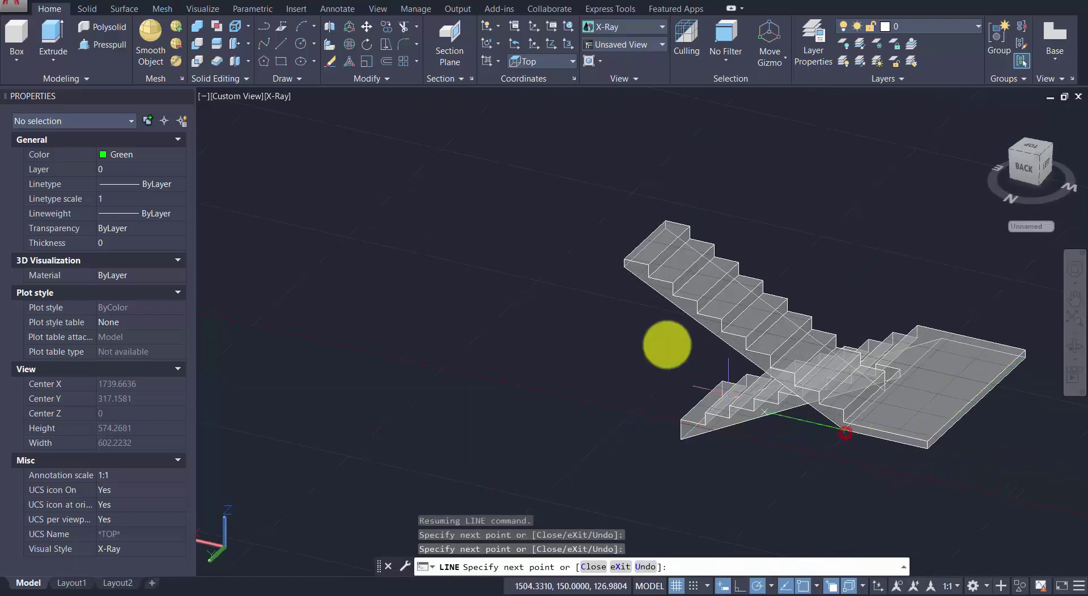
click(622, 265)
key(Return)
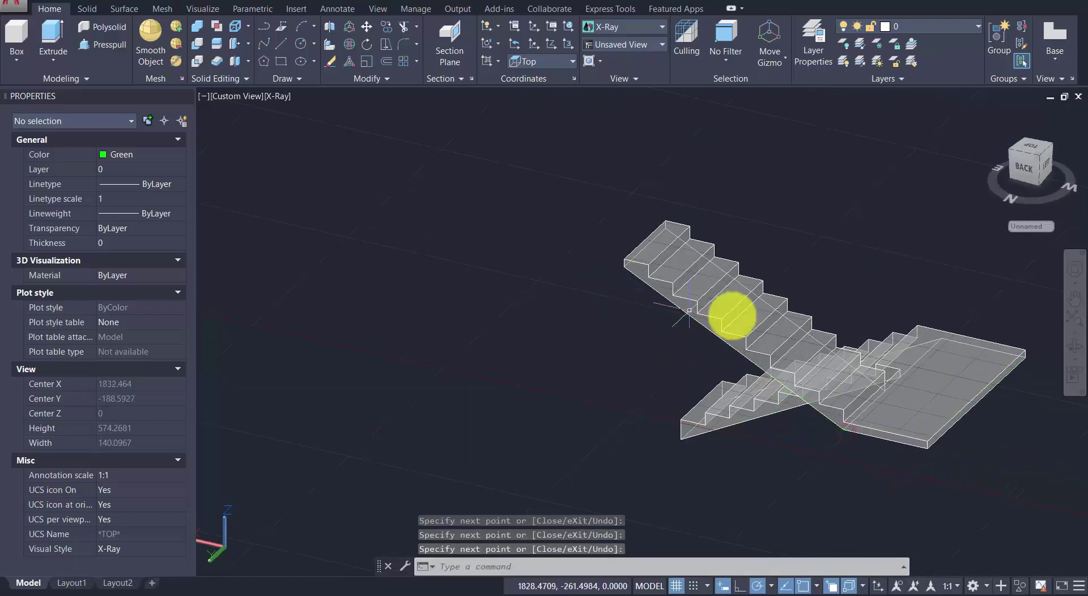
Step: Draw a second guide line across the landing to the upper flight's top corner
key(Return)
scroll(918, 414, up, 3)
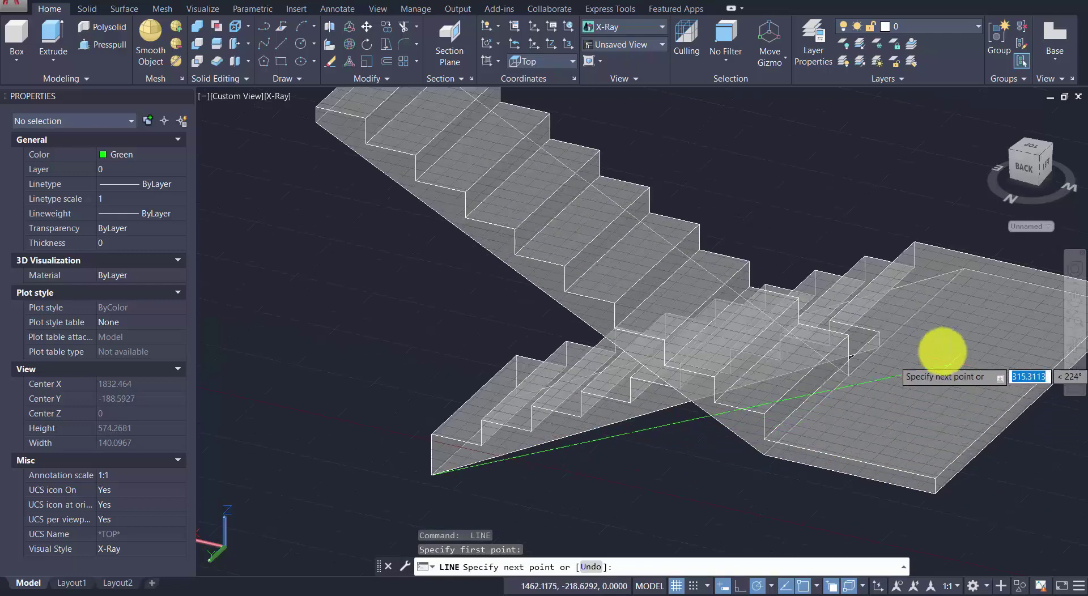
click(880, 349)
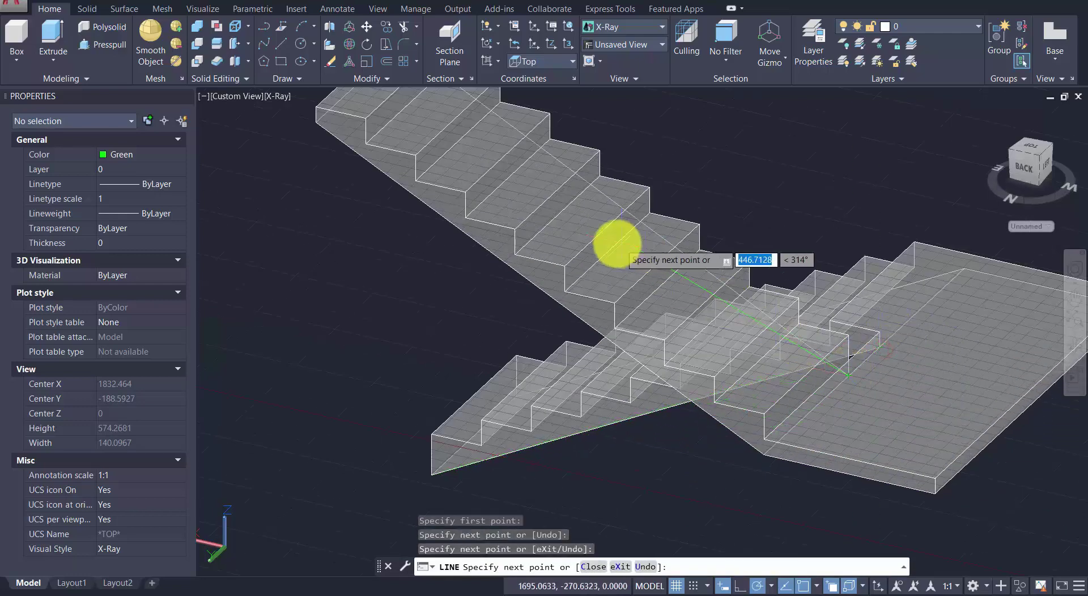
middle_drag(617, 244, 741, 394)
scroll(741, 394, up, 3)
click(547, 242)
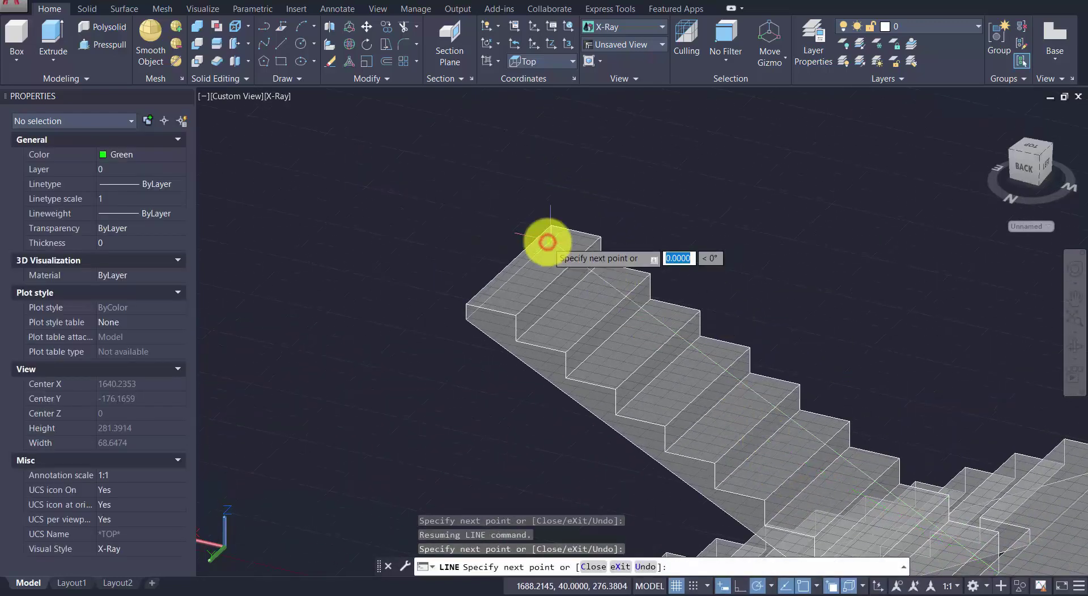
key(Return)
Step: Hide the staircase solid so only the green guide lines remain
scroll(683, 297, down, 5)
middle_drag(655, 284, 537, 262)
scroll(537, 263, up, 2)
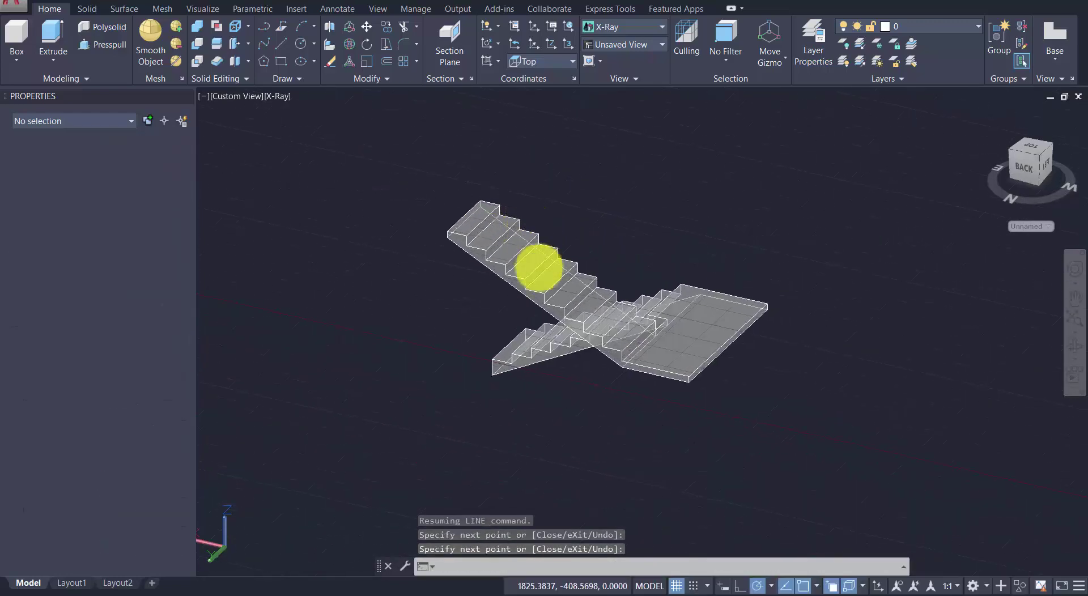
click(718, 356)
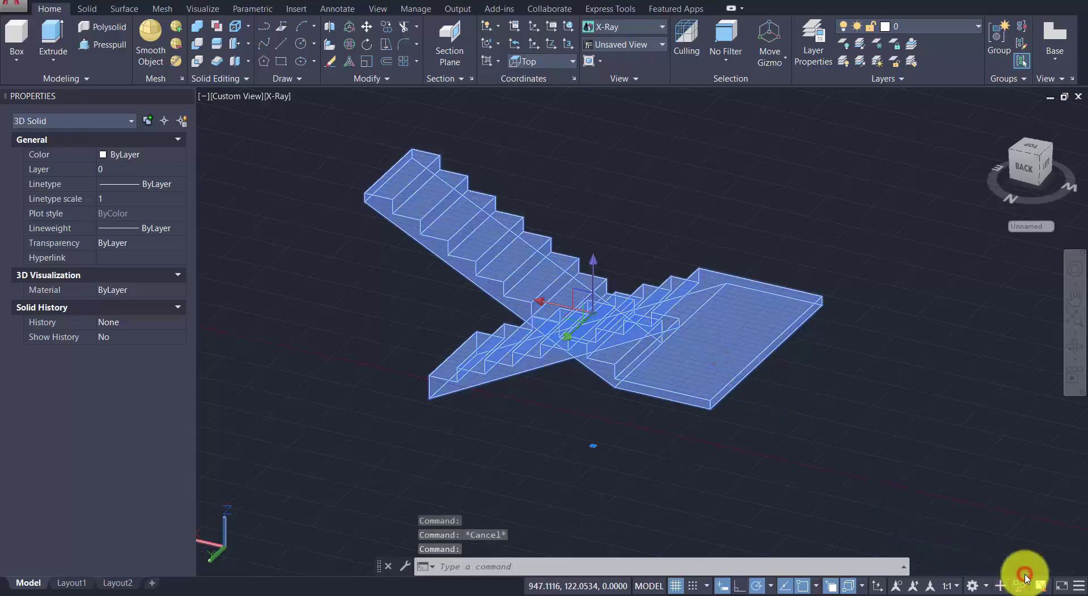
click(1027, 578)
Step: Join the first path's five guide lines into one continuous 3D polyline
mouse_move(798, 422)
shift+middle_down()
mouse_move(590, 416)
mouse_move(476, 331)
mouse_move(694, 436)
mouse_move(867, 437)
mouse_move(834, 420)
shift+middle_up()
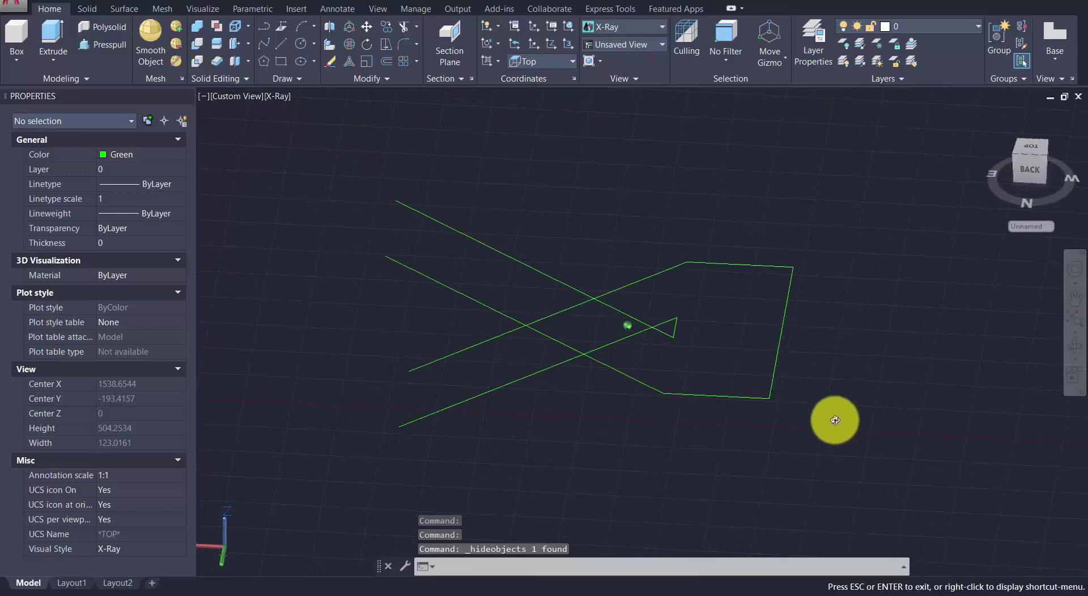
click(381, 78)
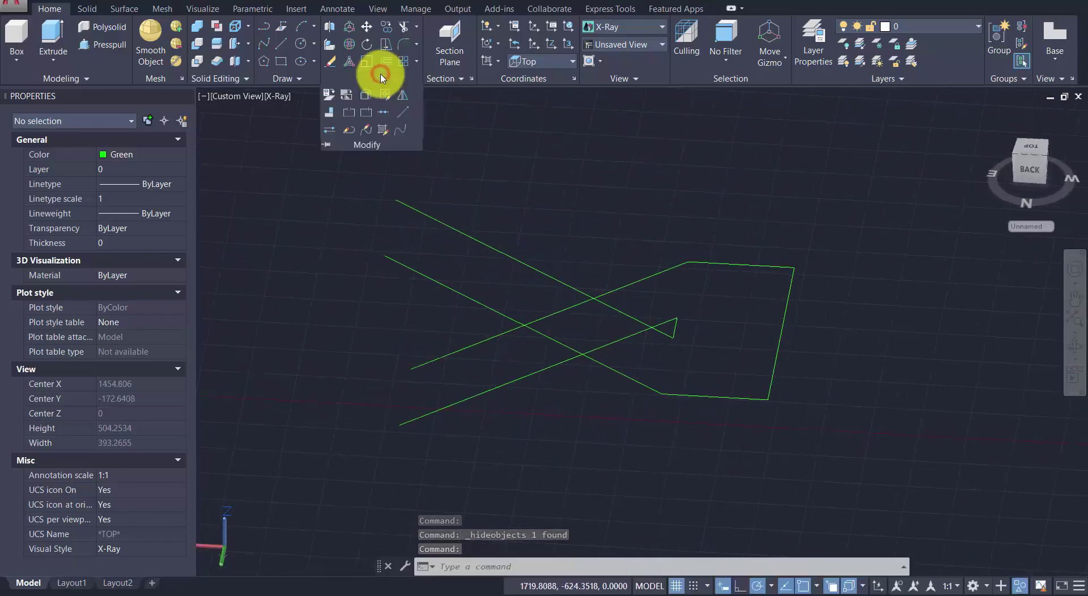
click(382, 112)
click(702, 237)
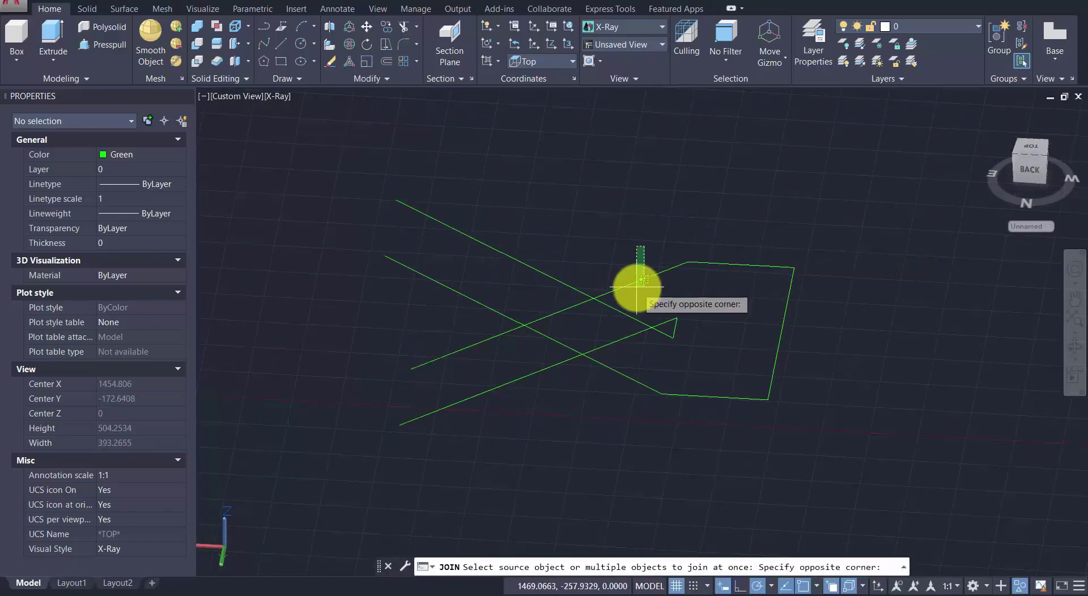
click(637, 280)
click(832, 249)
click(772, 308)
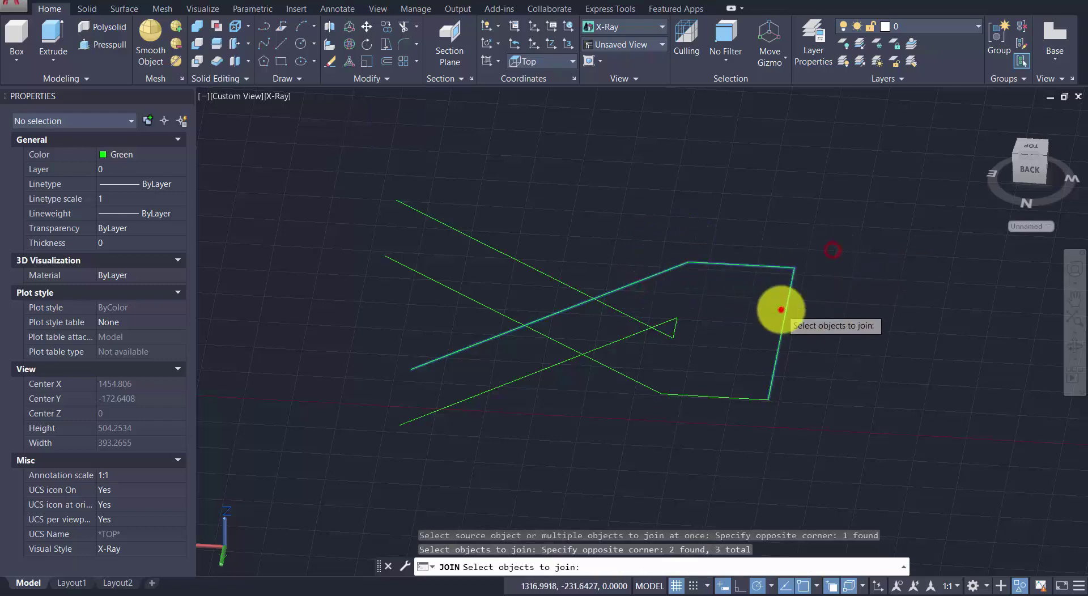
click(702, 382)
click(660, 406)
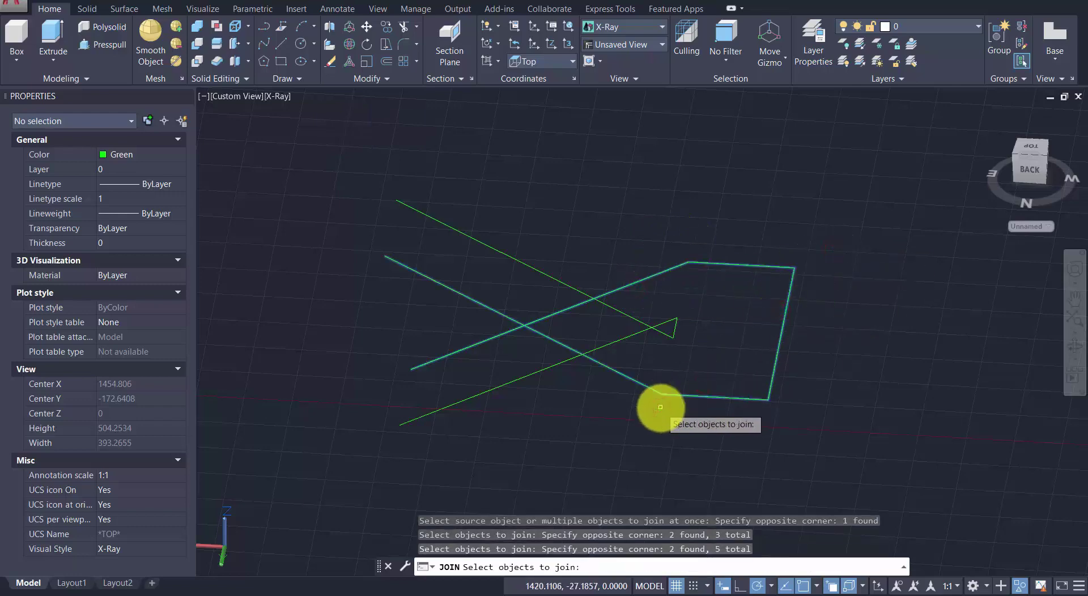
key(Return)
click(697, 394)
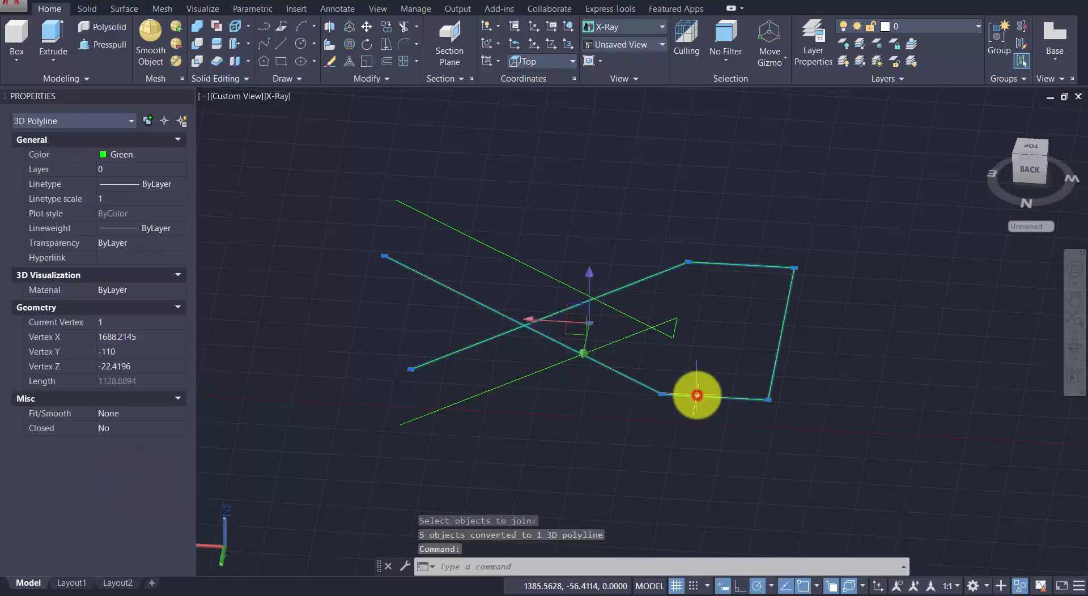
key(Escape)
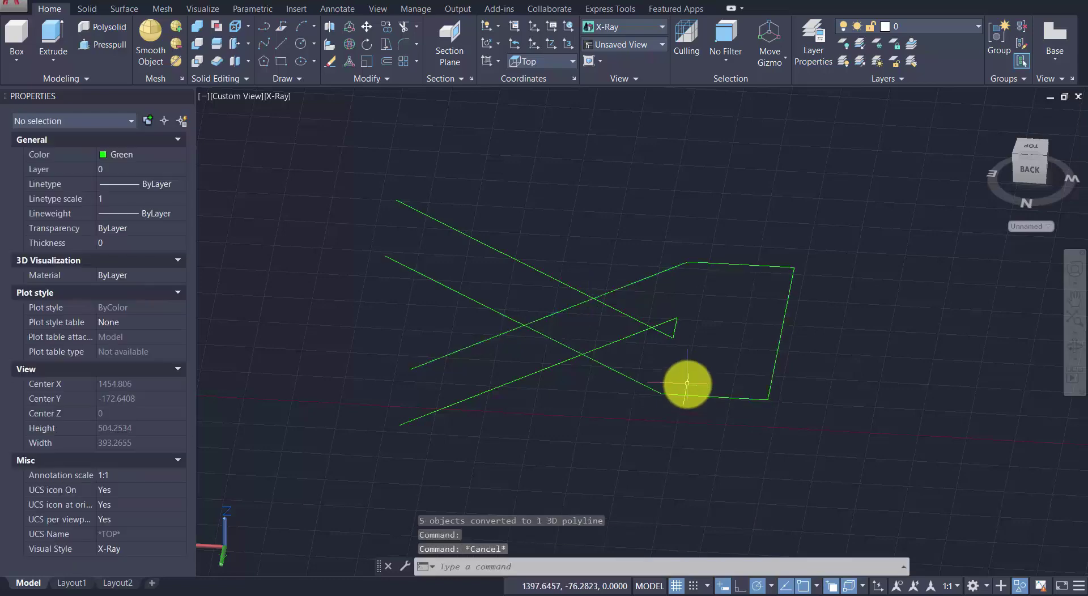
Step: Join the second rail path's three lines into another 3D polyline
key(Return)
click(663, 325)
click(694, 310)
click(665, 346)
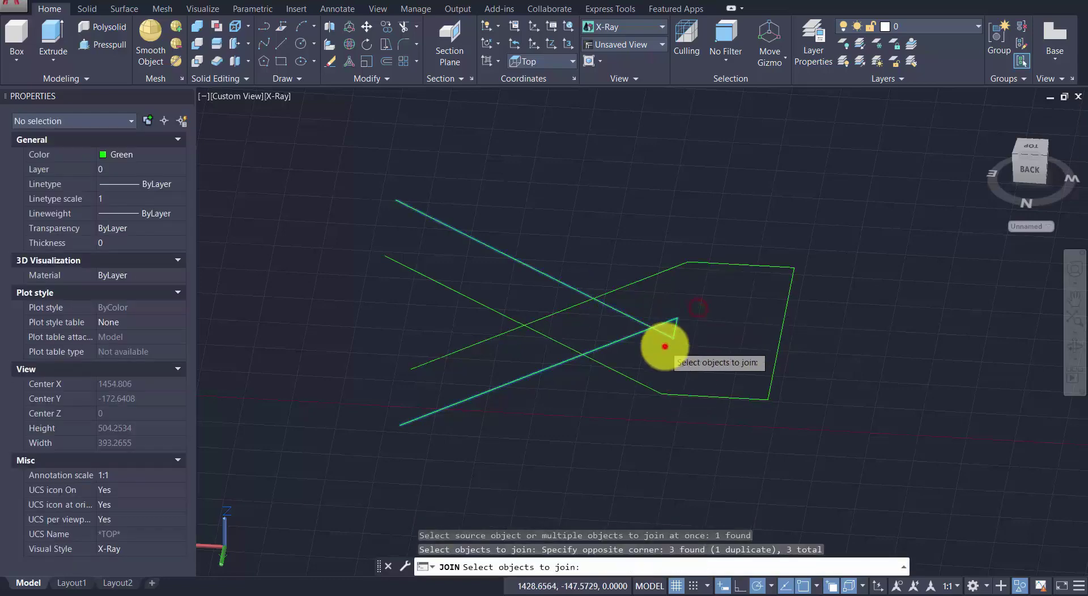
right_click(664, 345)
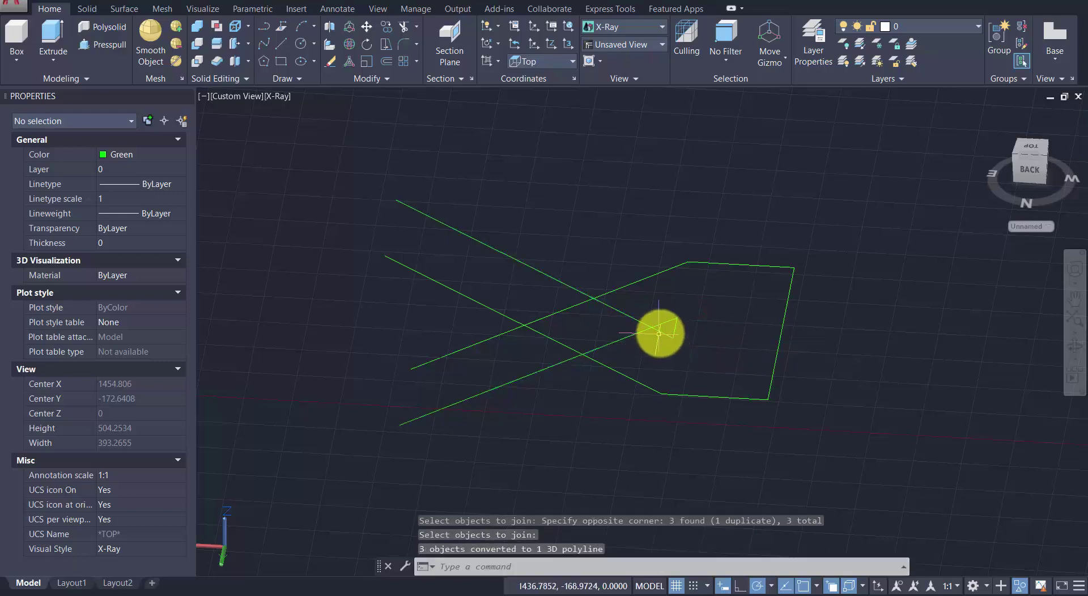
click(662, 331)
key(Escape)
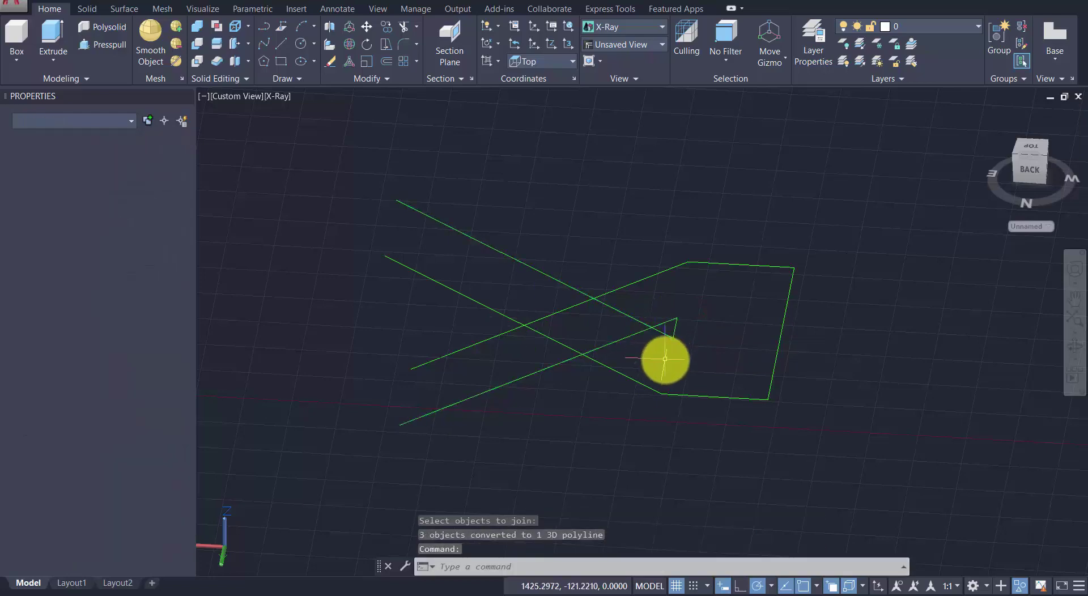
middle_drag(760, 388, 733, 418)
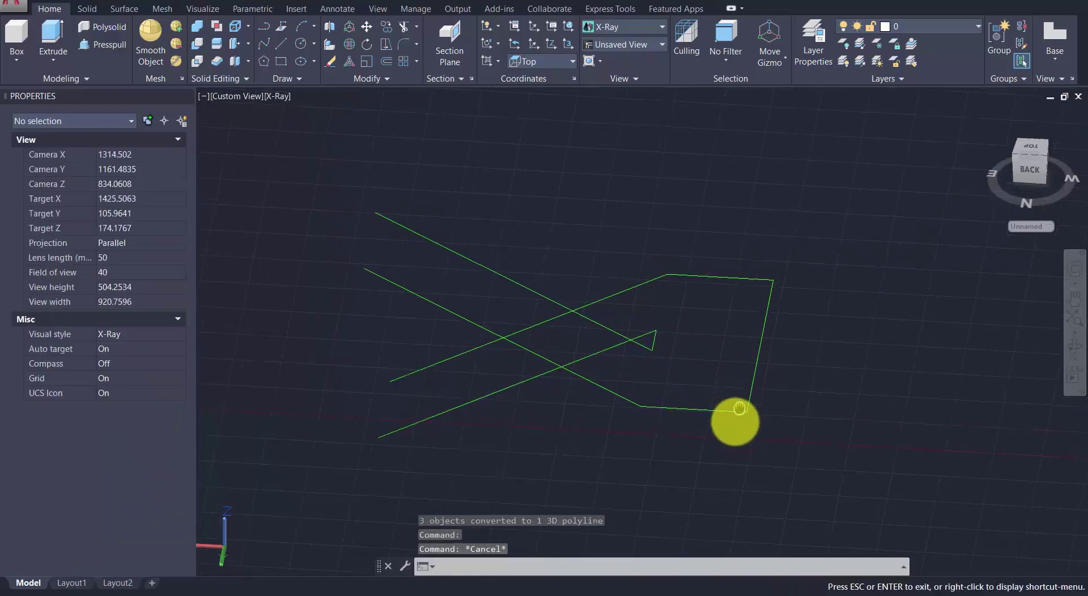
Step: Copy both handrail polylines 138 units straight up along Z
click(391, 28)
click(796, 255)
click(605, 448)
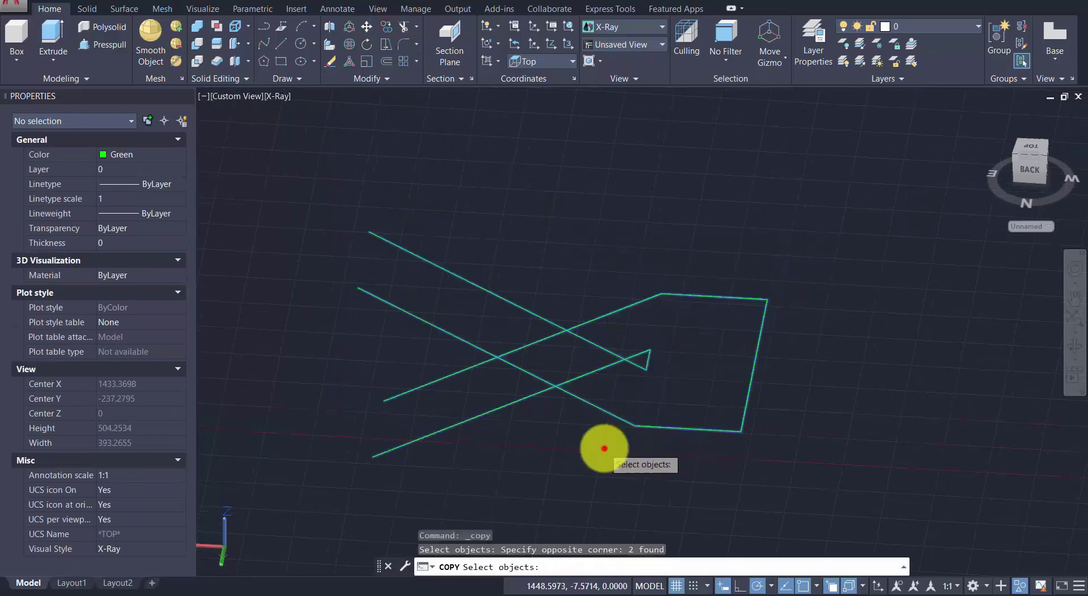
key(Return)
click(741, 431)
text(138)
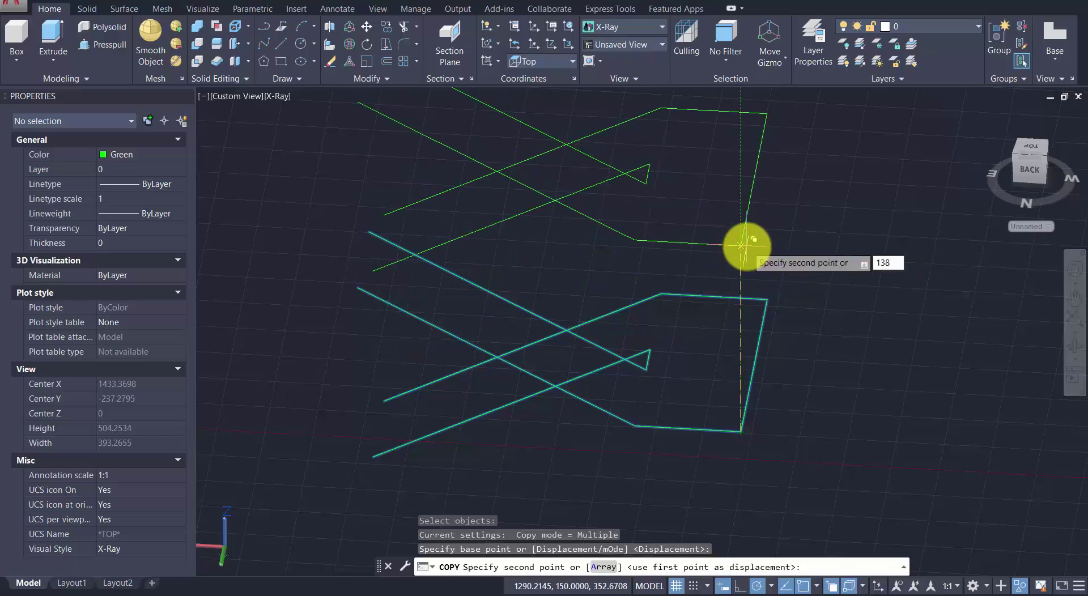
key(Return)
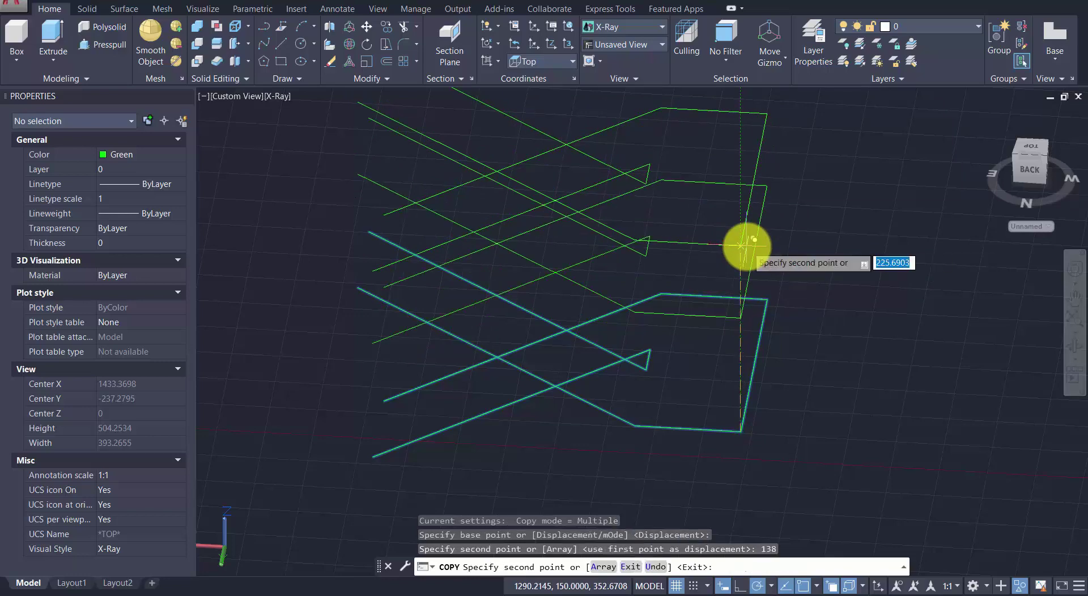
key(Escape)
mouse_move(811, 320)
shift+middle_down()
mouse_move(697, 388)
mouse_move(543, 395)
shift+middle_up()
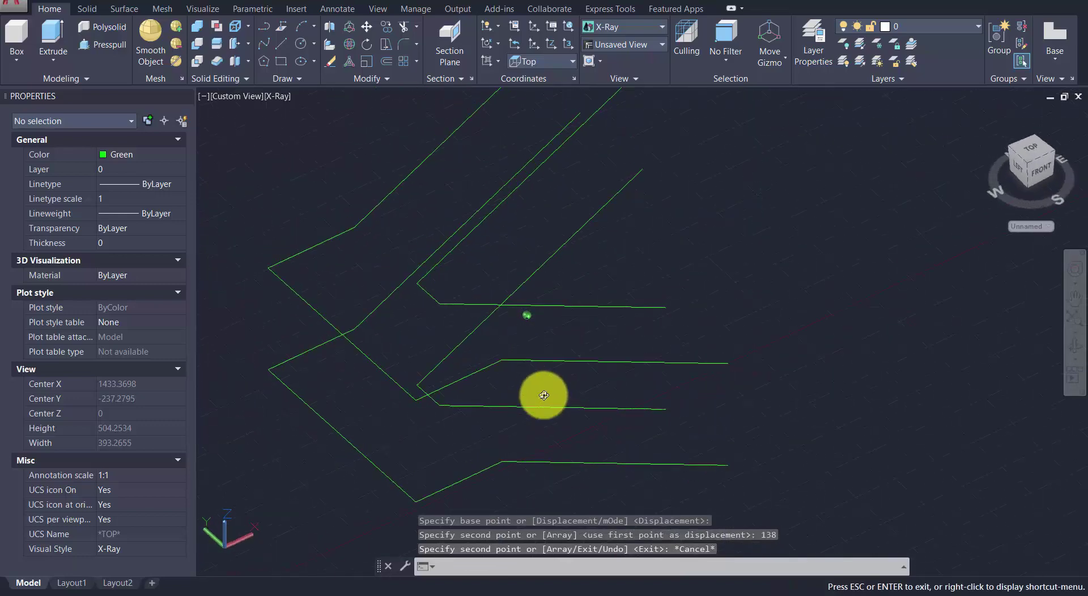
Step: Start a circle for the rail profile and orbit toward the path ends
click(301, 46)
scroll(799, 352, up, 2)
mouse_move(801, 370)
shift+middle_down()
mouse_move(739, 397)
mouse_move(631, 401)
shift+middle_up()
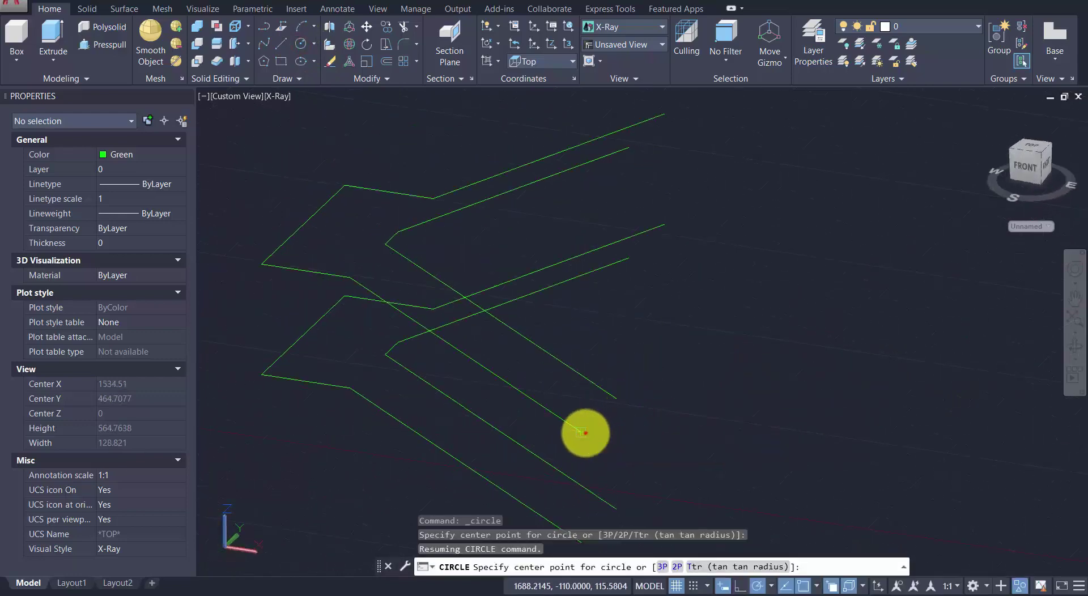
Step: Draw radius-2 profile circles at the ends of both handrail path lines
click(584, 433)
text(2)
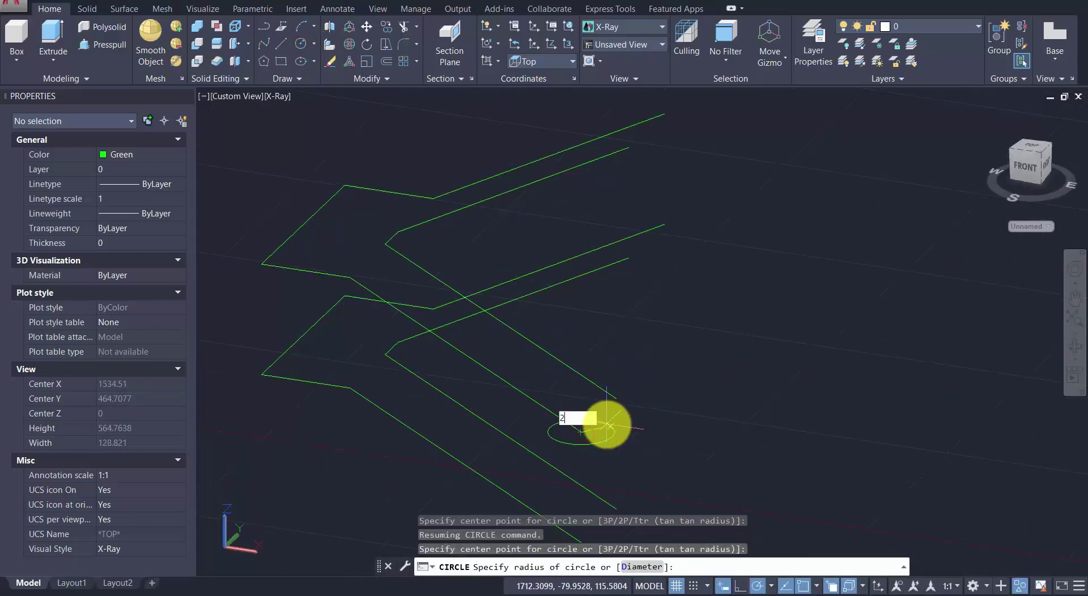
key(Return)
scroll(606, 425, up, 2)
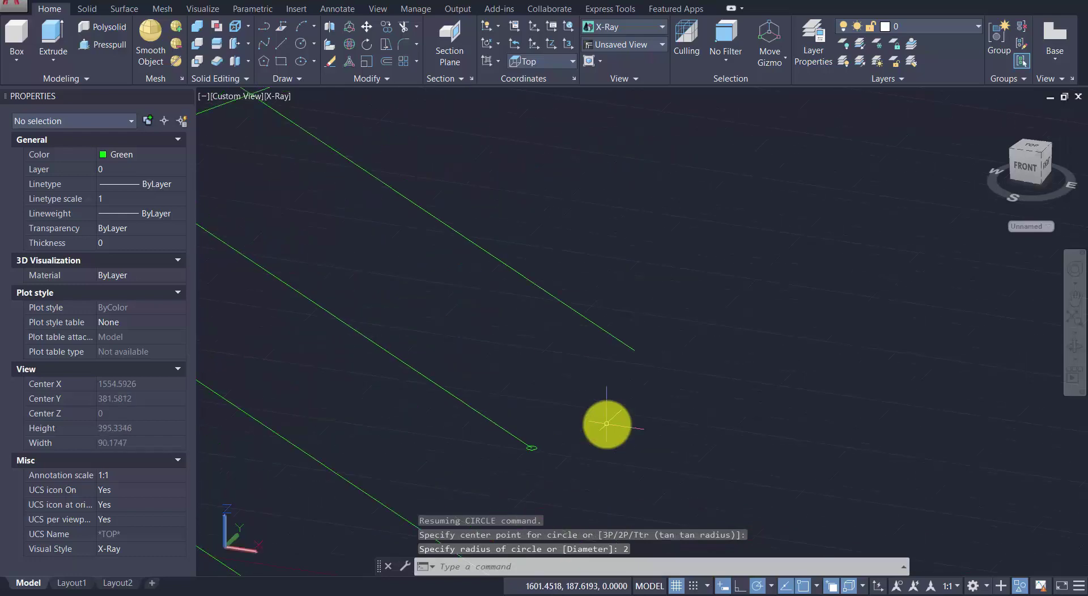
key(Return)
click(632, 351)
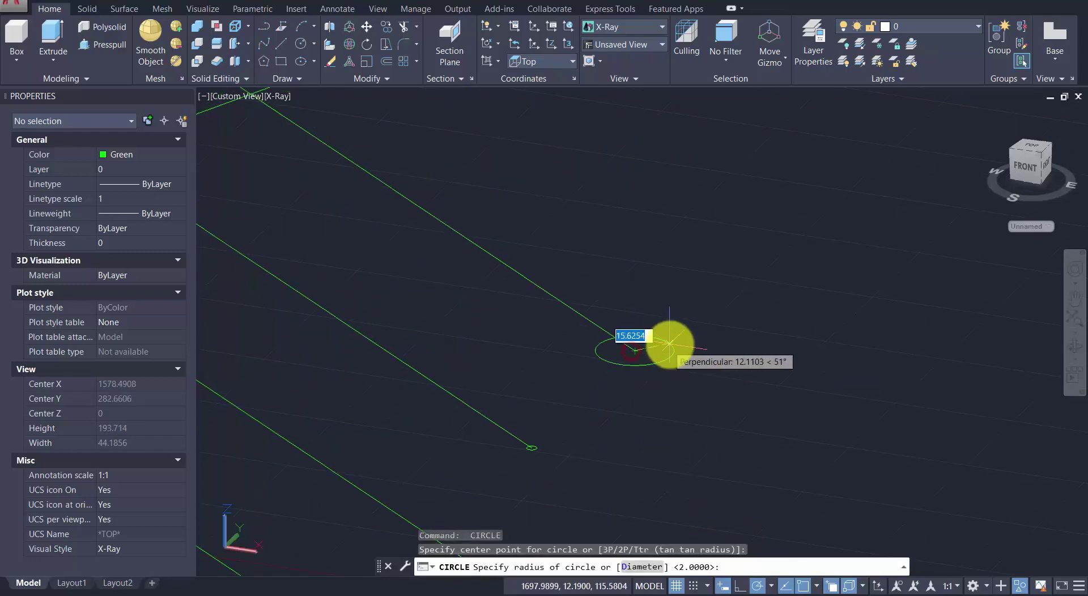
text(2)
key(Return)
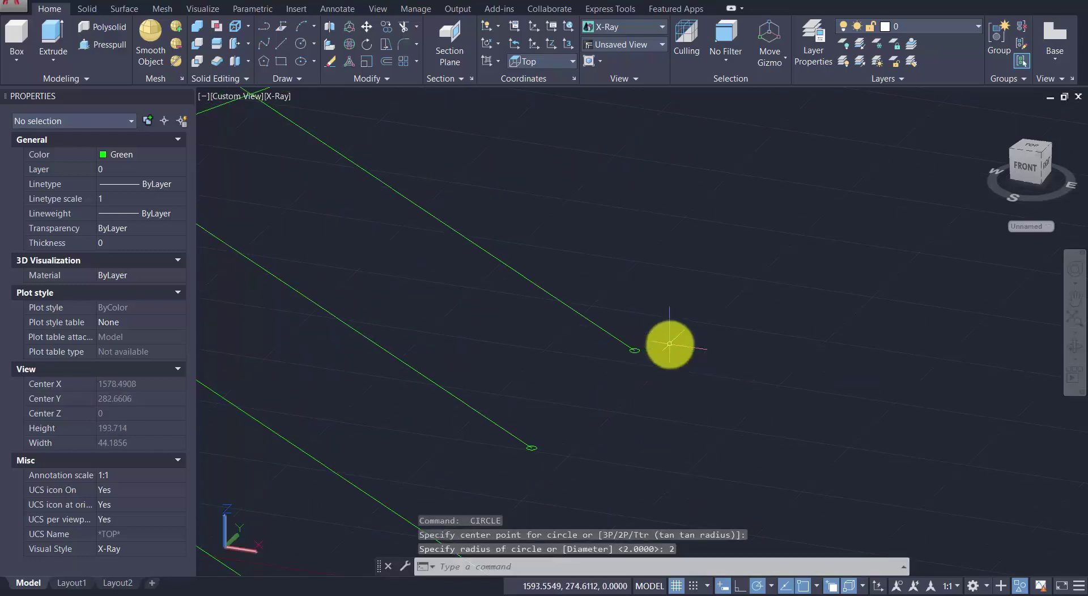
middle_drag(563, 298, 642, 320)
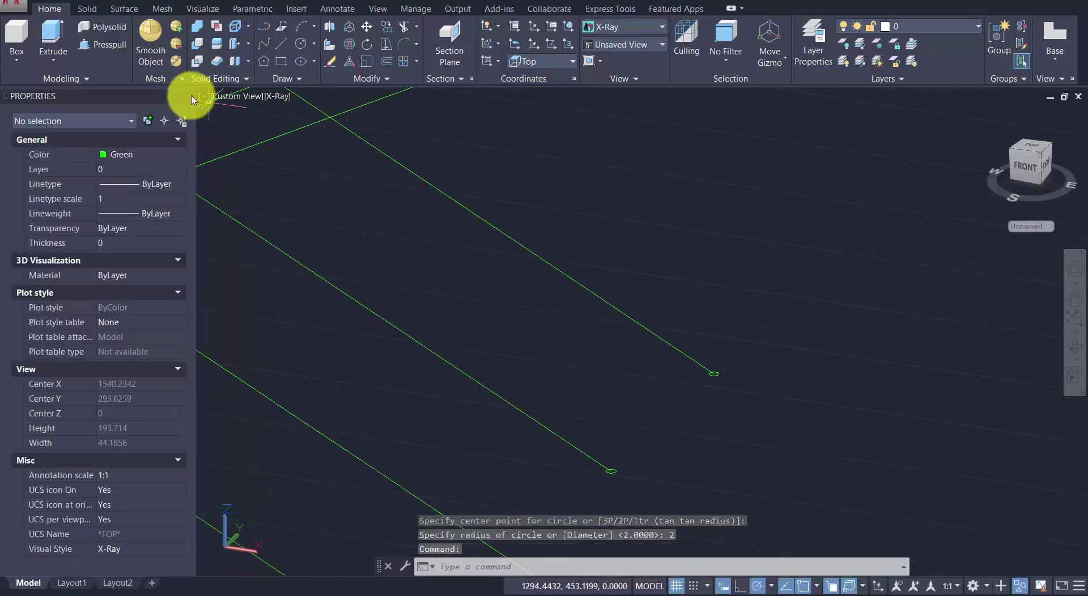
click(63, 62)
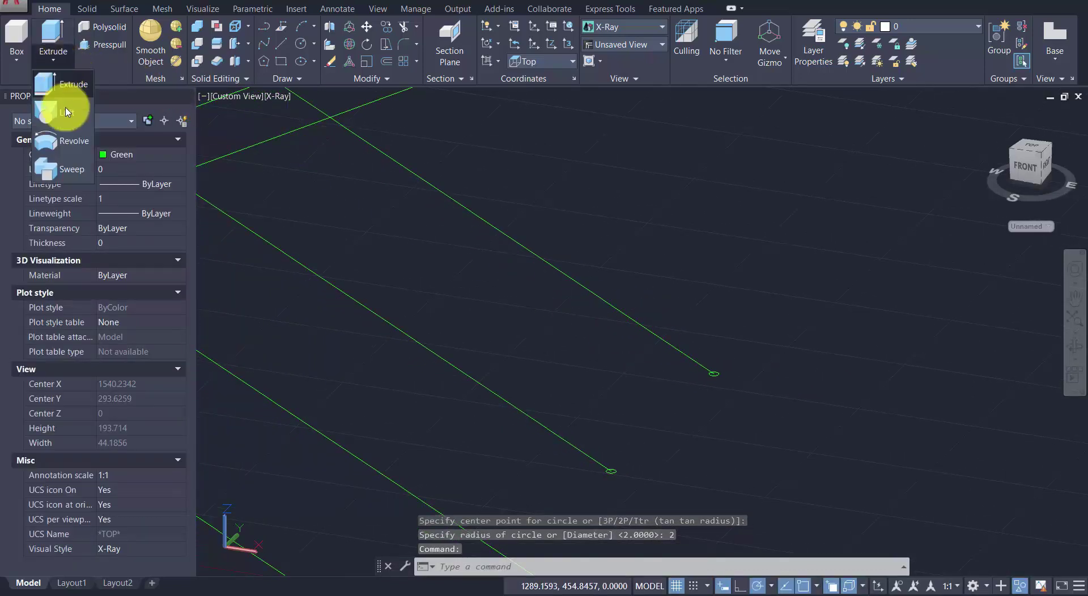
Step: Sweep the first radius-2 circle along the lower path line into a handrail tube
click(66, 167)
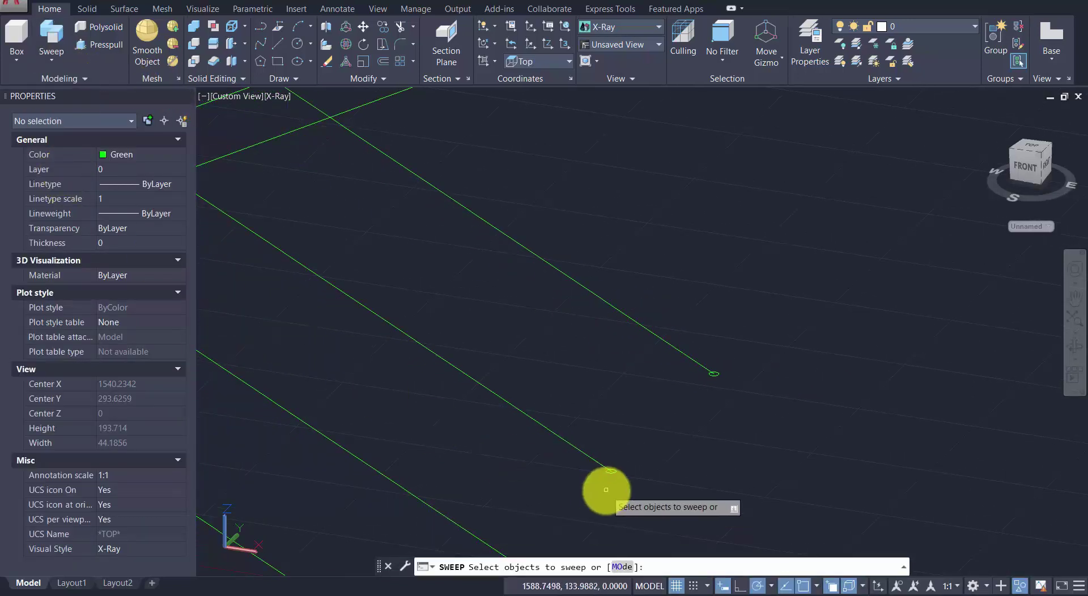
scroll(606, 490, up, 3)
click(621, 457)
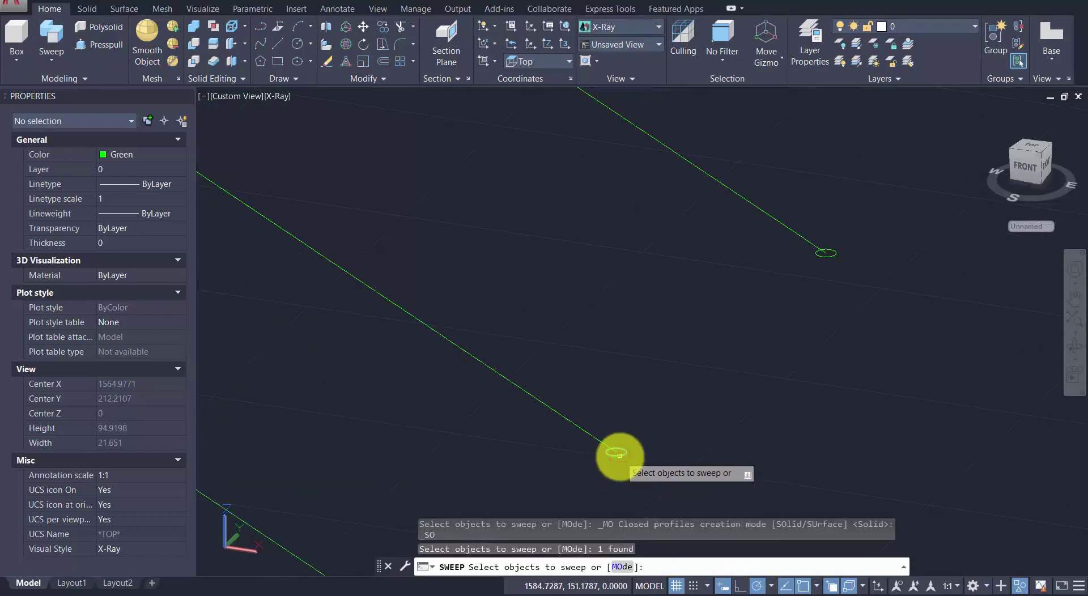
key(Return)
click(602, 442)
Step: Sweep the second circle along the upper path line to form the other handrail
key(Return)
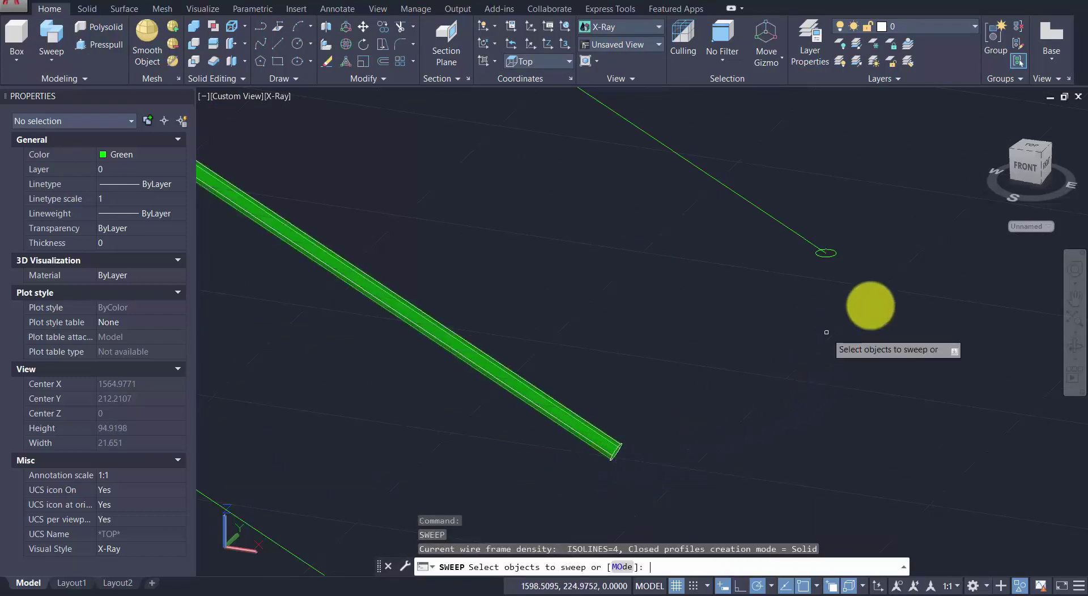
click(833, 255)
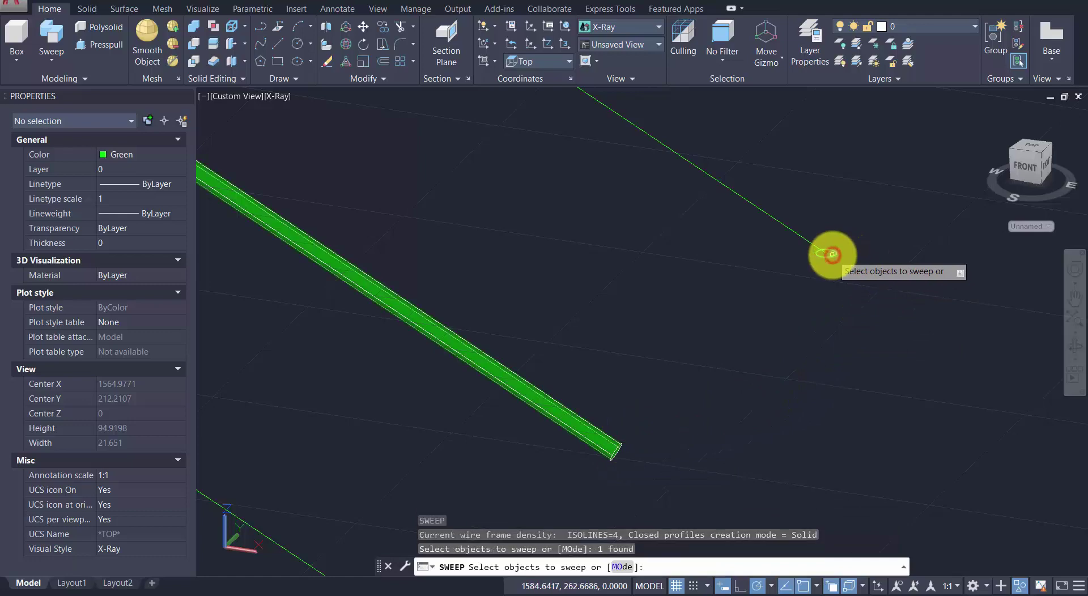
key(Return)
click(799, 238)
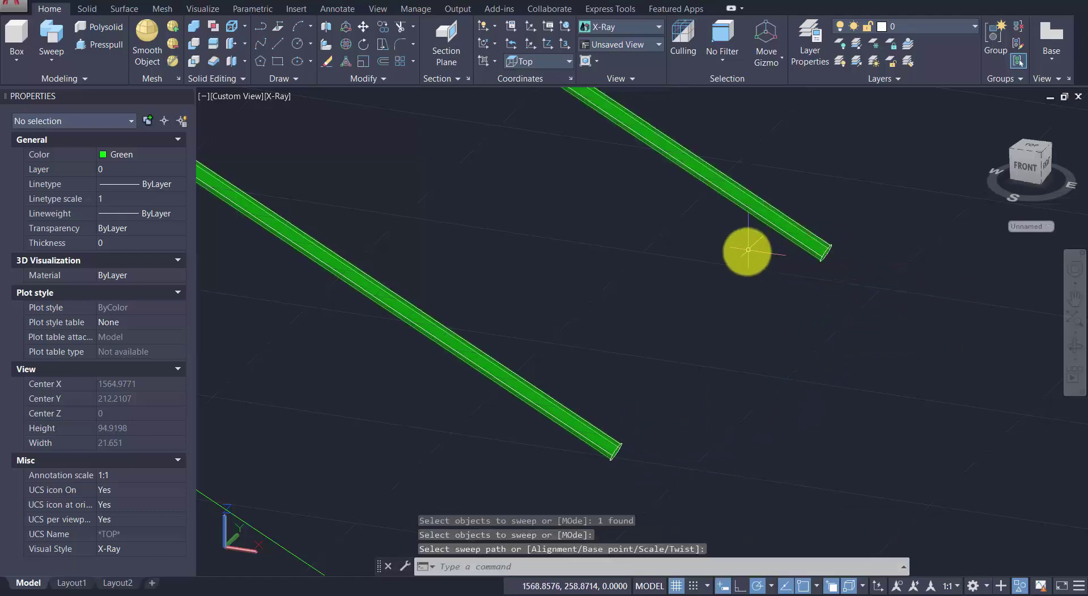
scroll(676, 308, down, 5)
scroll(685, 343, down, 3)
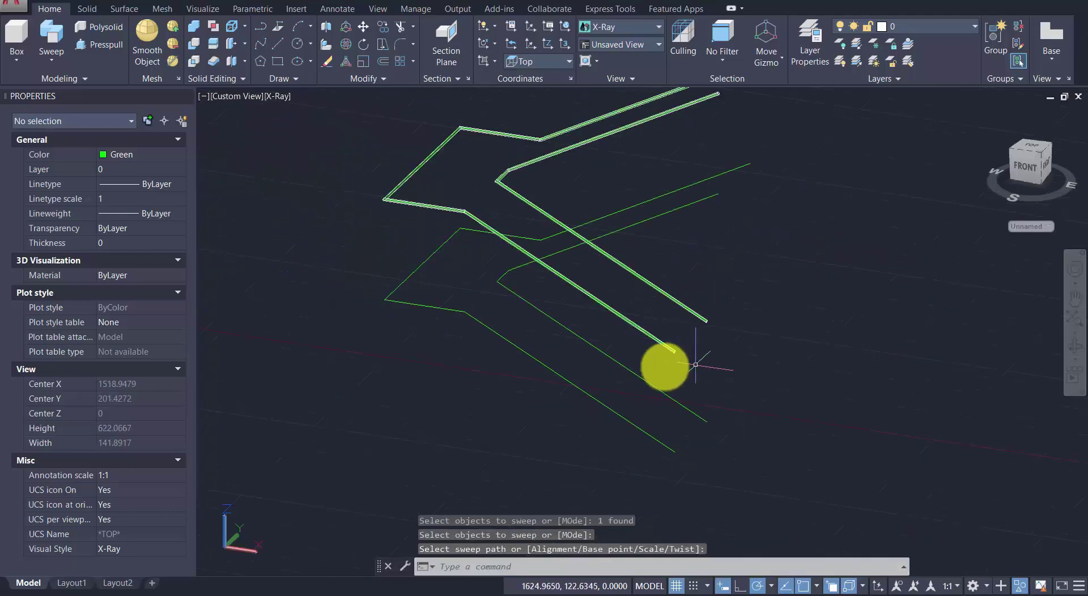
Step: Window-select both wall outlines and extrude them upward into side wall panels
click(44, 59)
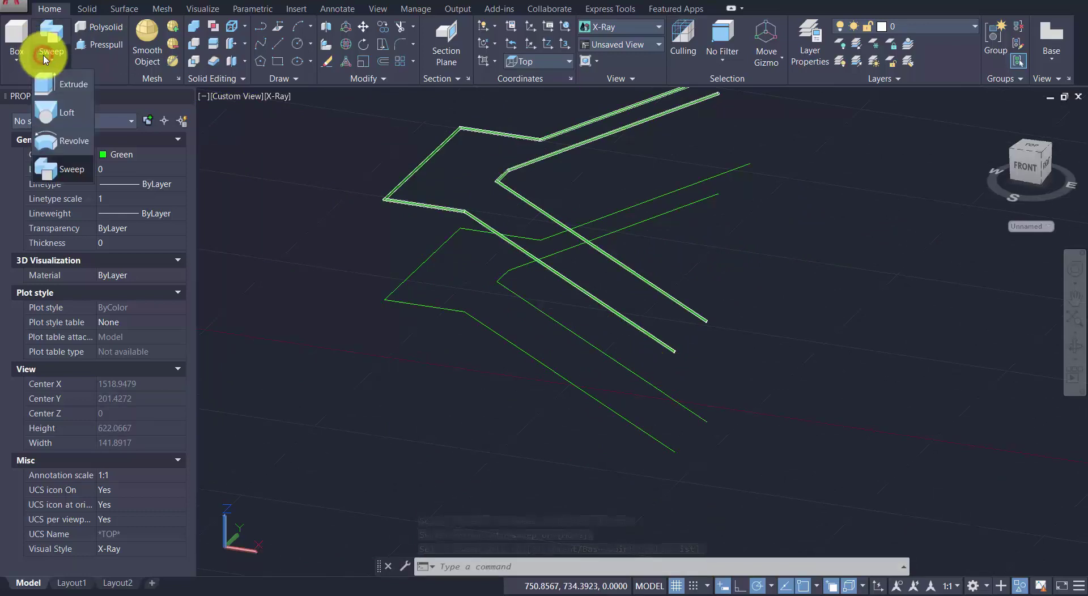
click(54, 74)
click(751, 398)
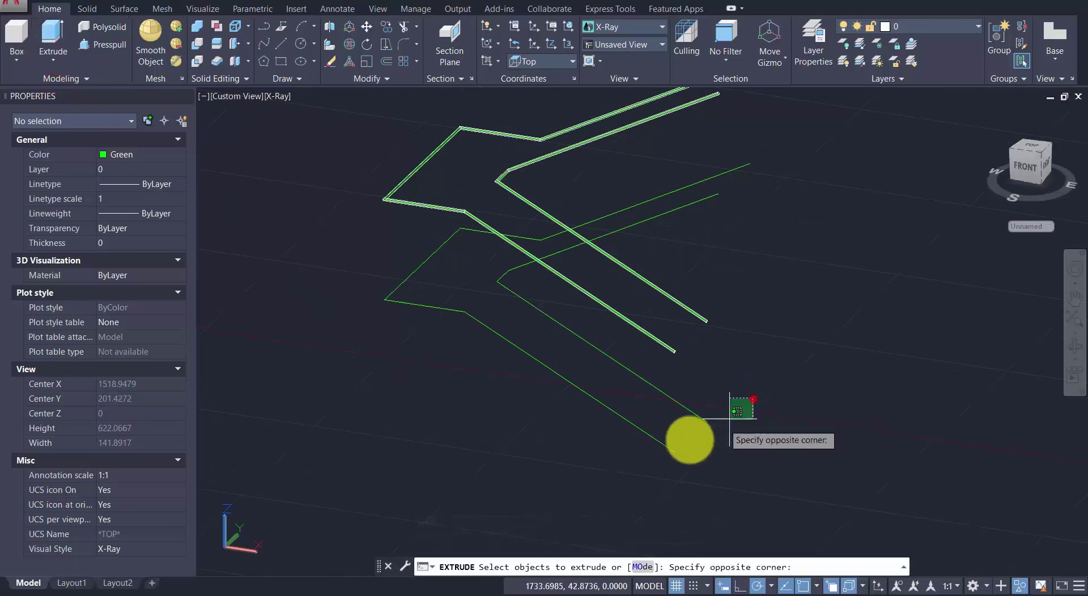
click(637, 478)
key(Return)
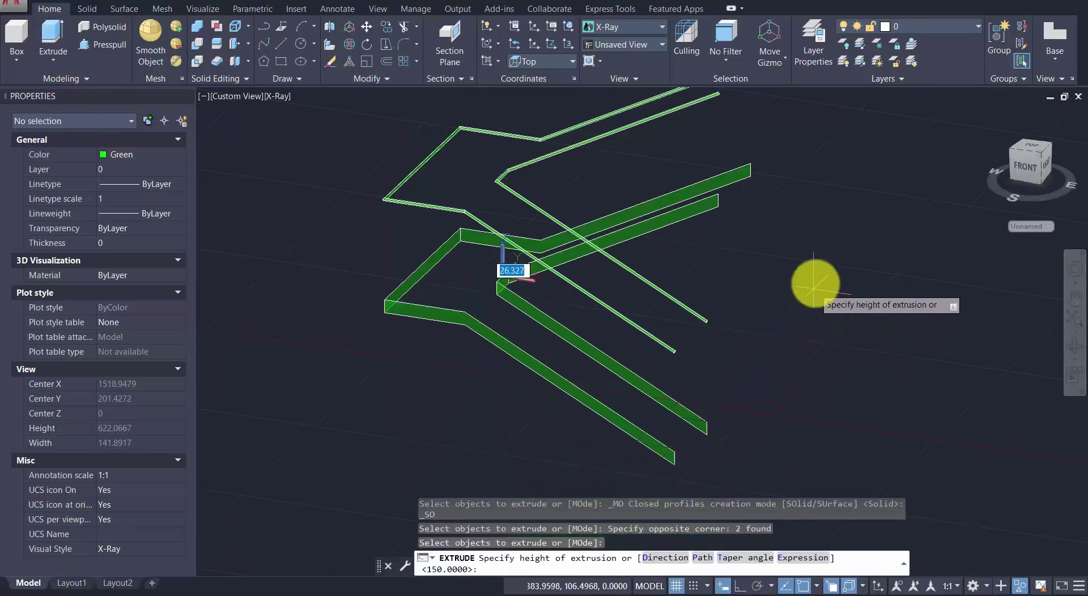
text(136)
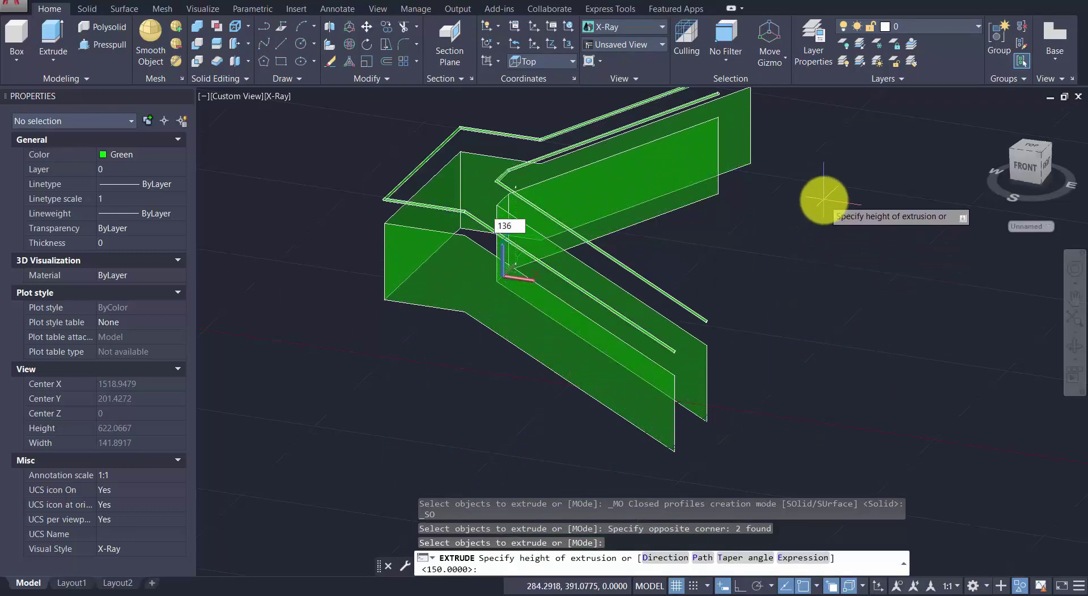
click(824, 200)
key(Escape)
key(Escape)
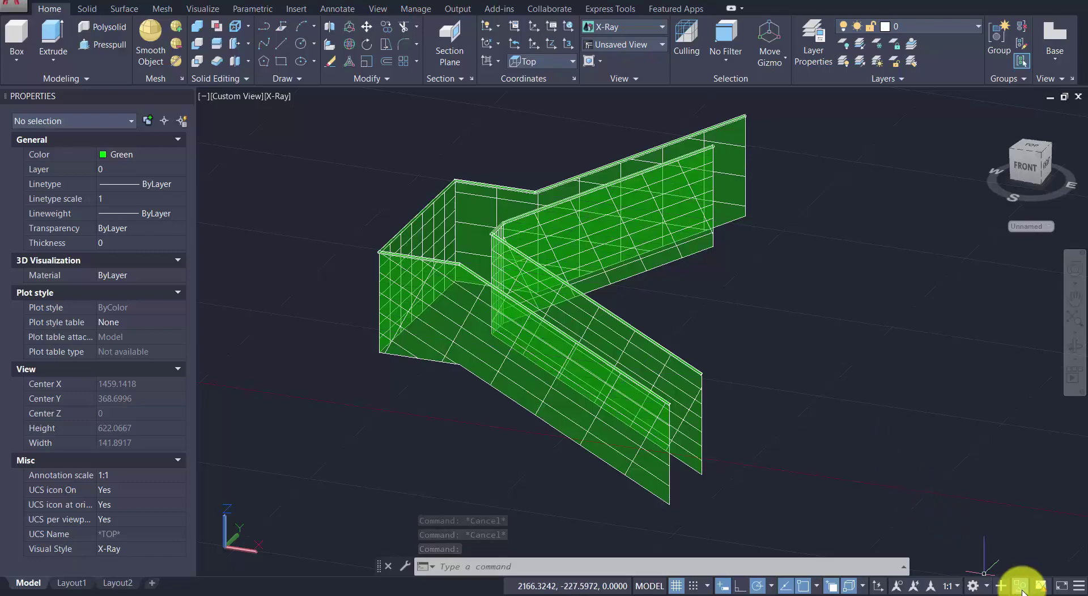
click(1022, 589)
Step: Show all objects again, switch to Realistic style, and isolate the stair solid
click(1000, 579)
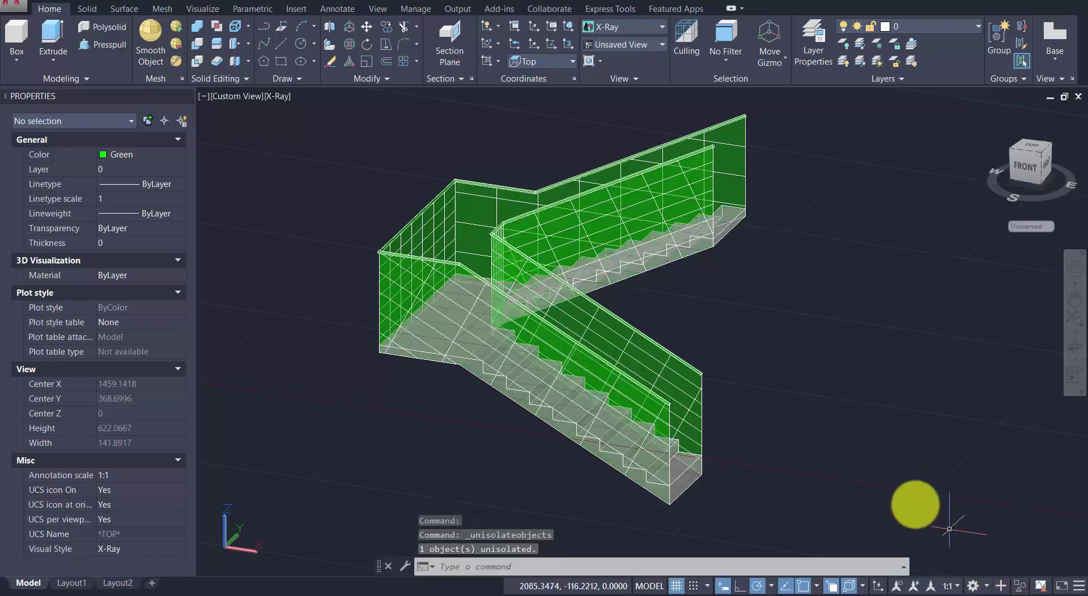
mouse_move(846, 420)
shift+middle_down()
mouse_move(757, 462)
mouse_move(626, 413)
mouse_move(522, 341)
mouse_move(472, 397)
mouse_move(561, 452)
mouse_move(704, 451)
mouse_move(787, 422)
mouse_move(682, 477)
shift+middle_up()
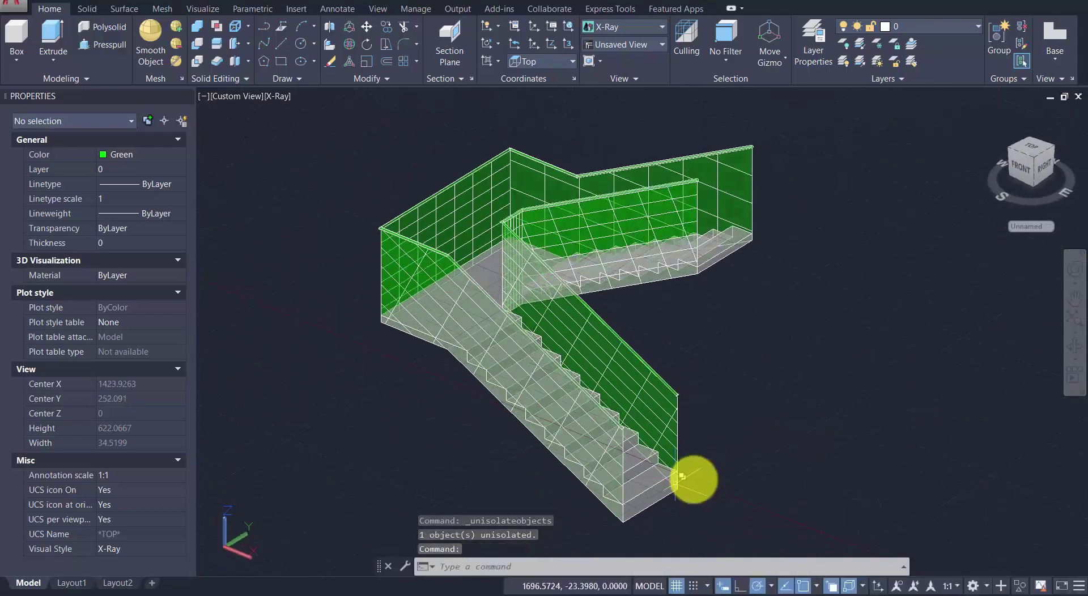
click(277, 96)
click(310, 168)
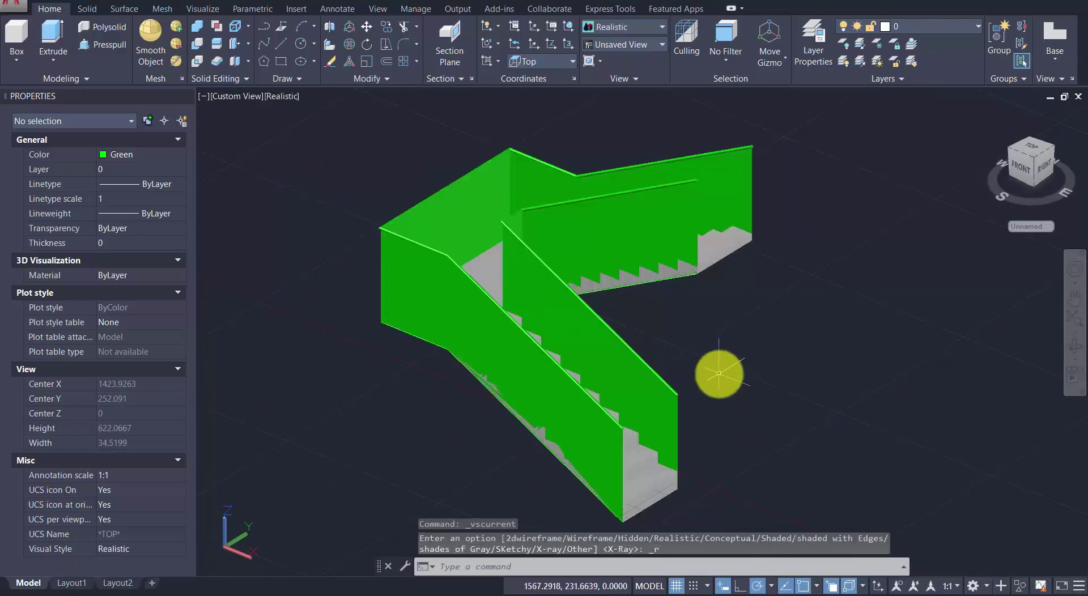
mouse_move(716, 372)
shift+middle_down()
mouse_move(638, 396)
mouse_move(537, 351)
mouse_move(602, 389)
mouse_move(655, 396)
mouse_move(689, 372)
mouse_move(661, 449)
shift+middle_up()
click(656, 453)
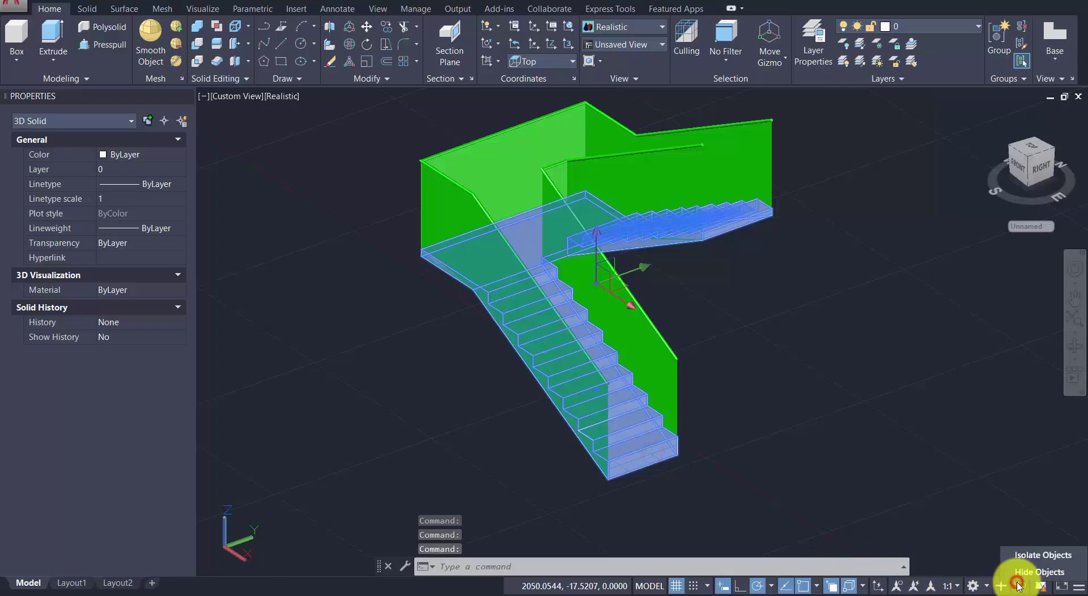
click(1033, 558)
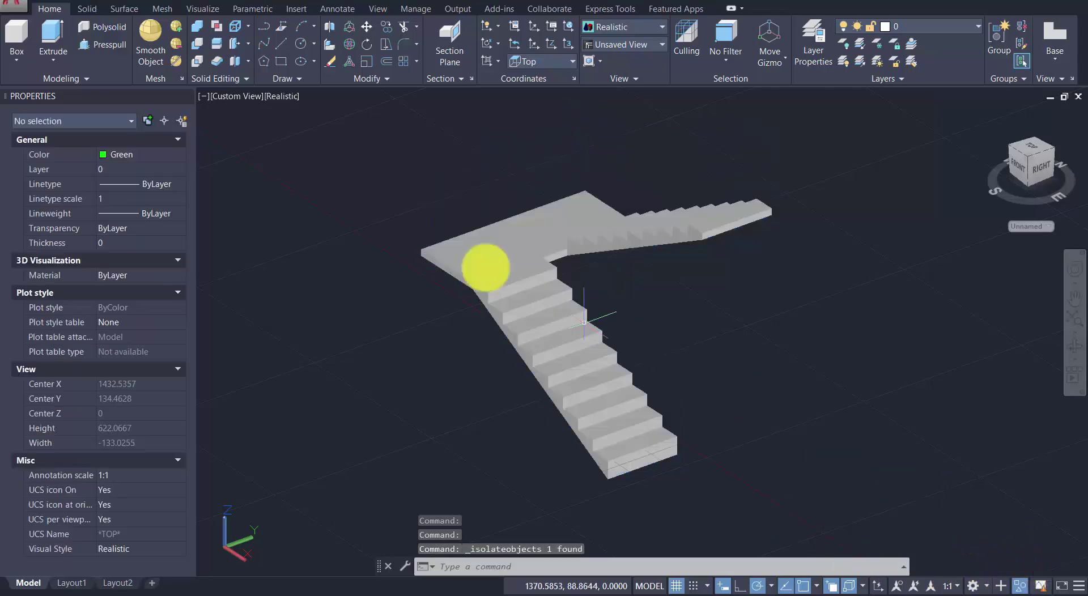
Step: View the isolated stair from Top in the Shaded with edges visual style
click(222, 97)
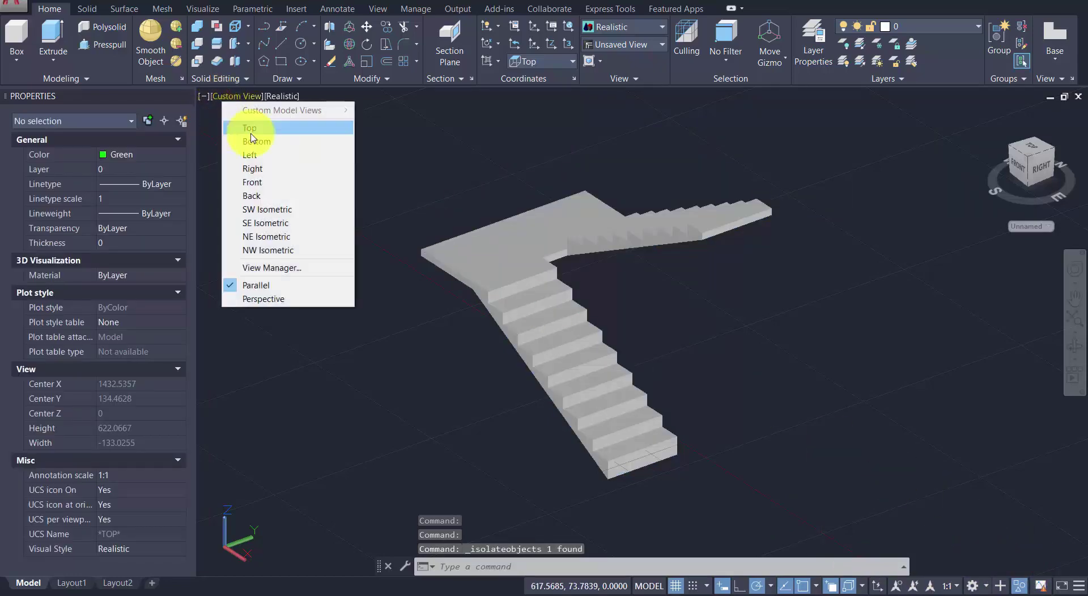
click(250, 134)
scroll(478, 280, down, 2)
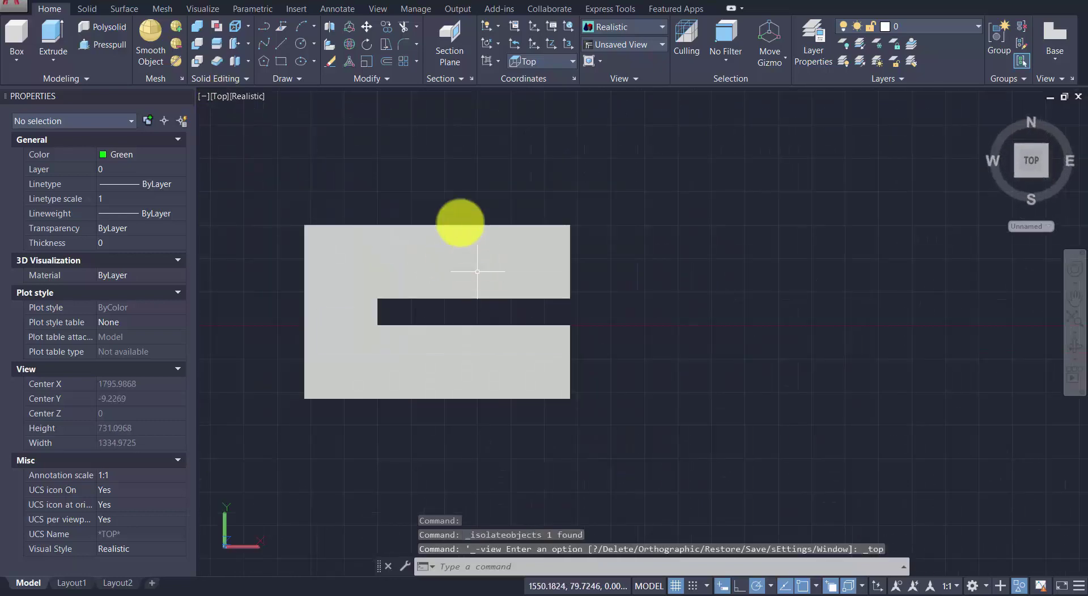
click(243, 97)
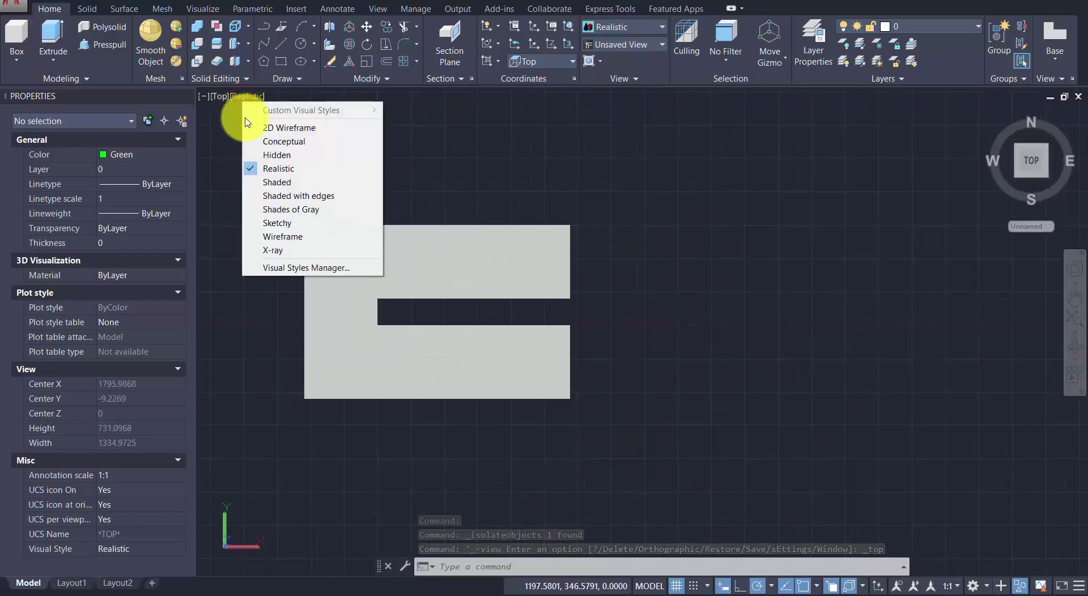
click(271, 197)
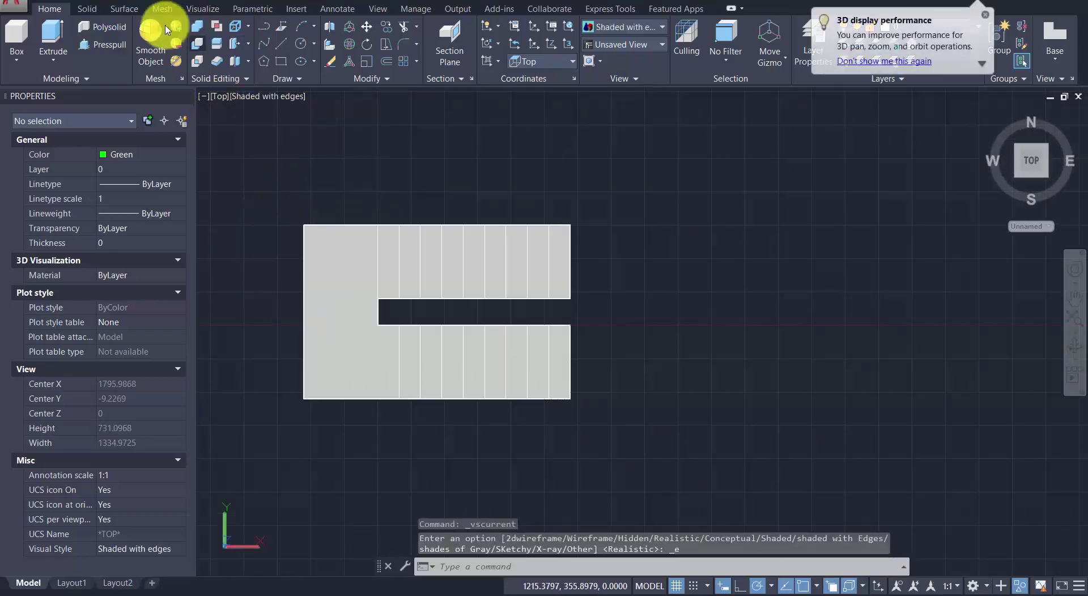
click(87, 9)
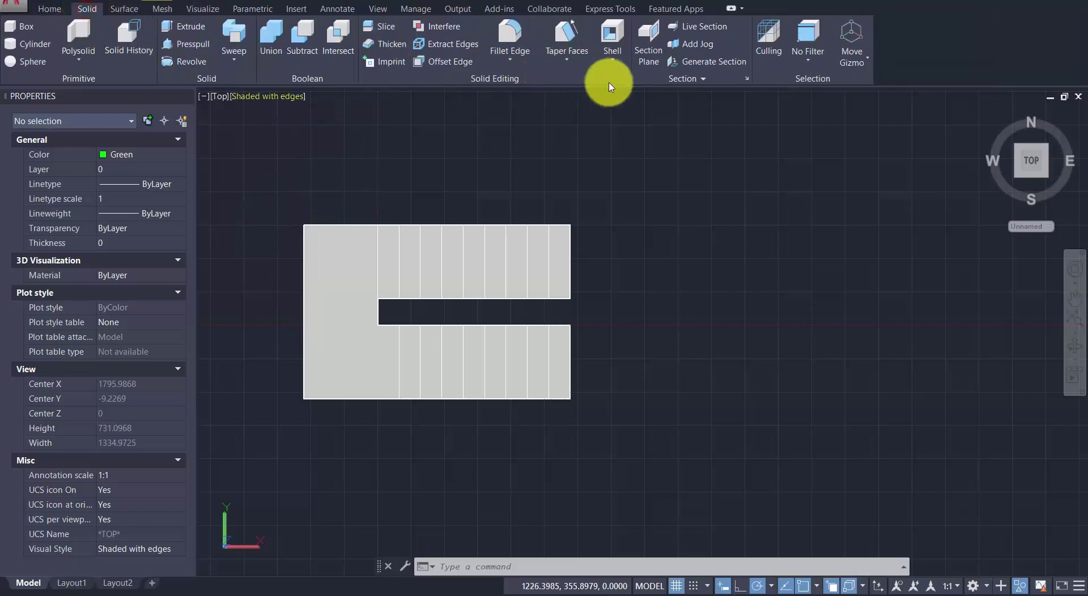
Step: Insert a Flatshot block of the stair at default scale, then switch to SE Isometric
click(702, 80)
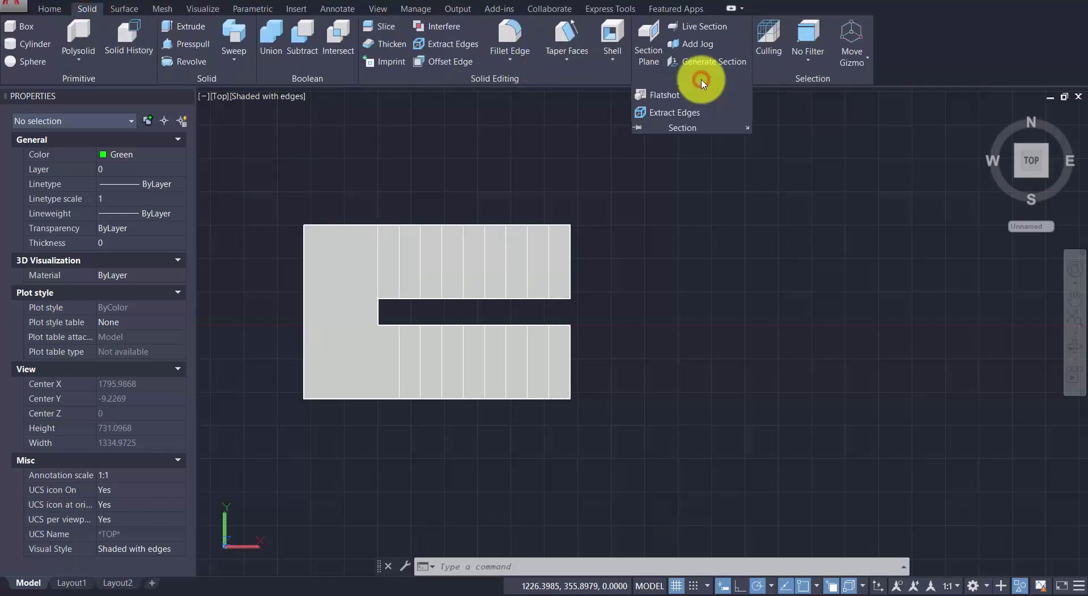
click(676, 101)
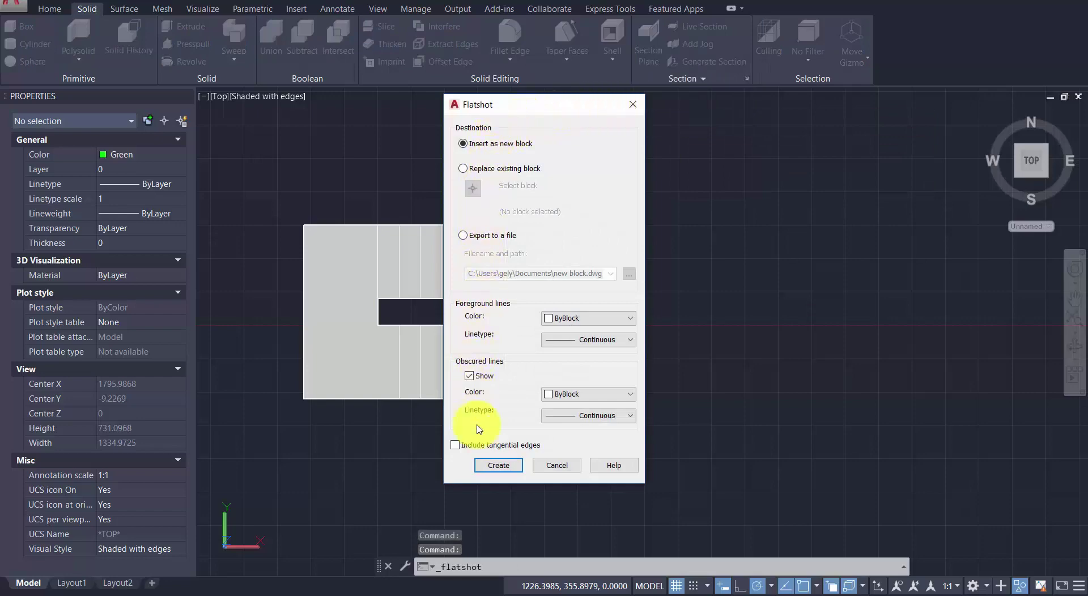
click(498, 465)
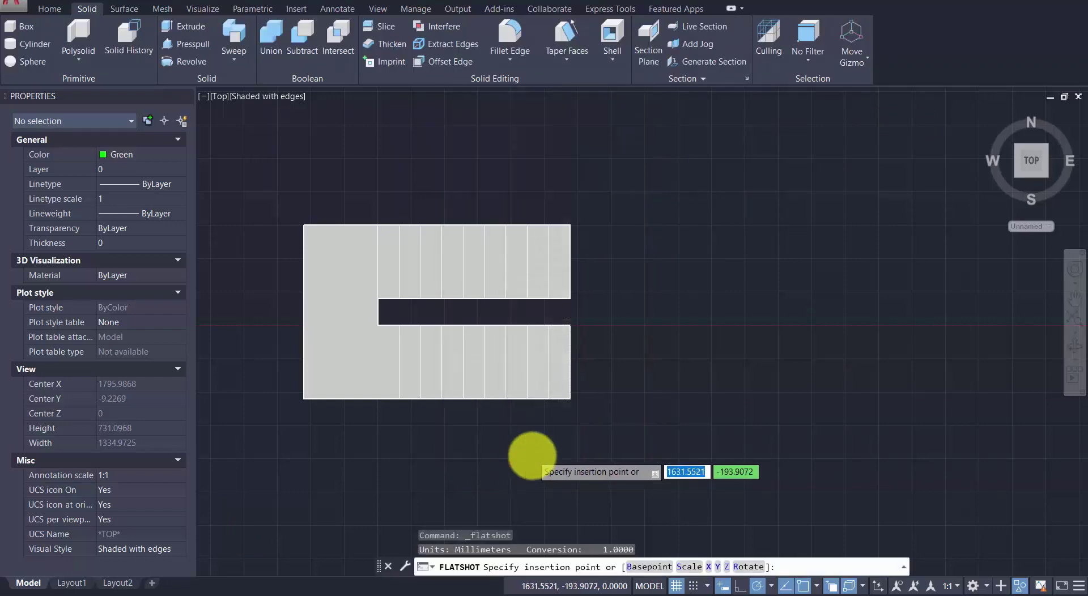
scroll(529, 451, down, 5)
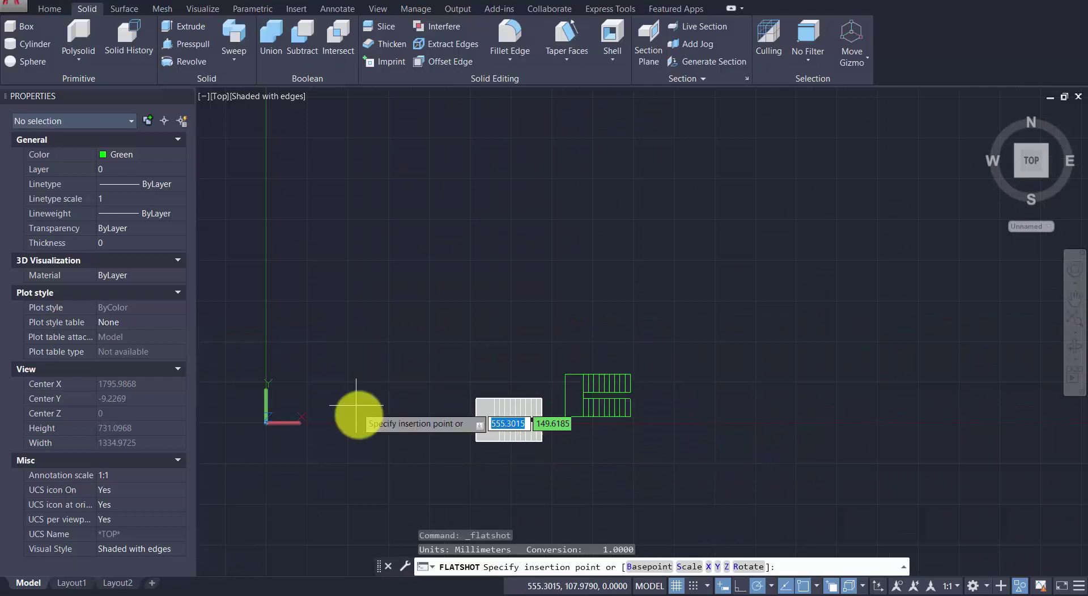
click(369, 426)
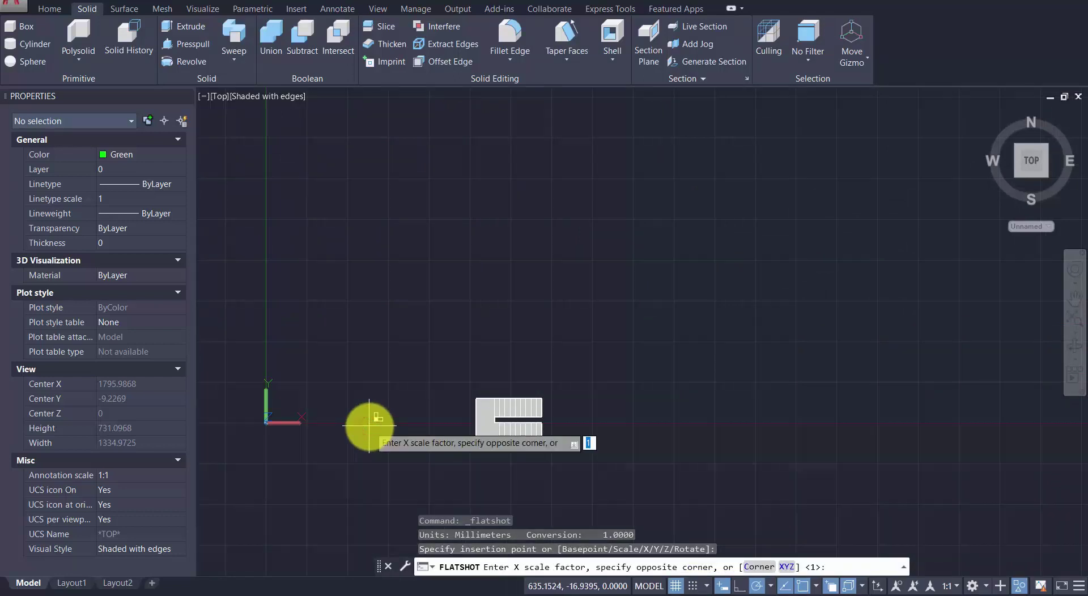
key(Return)
key(Return)
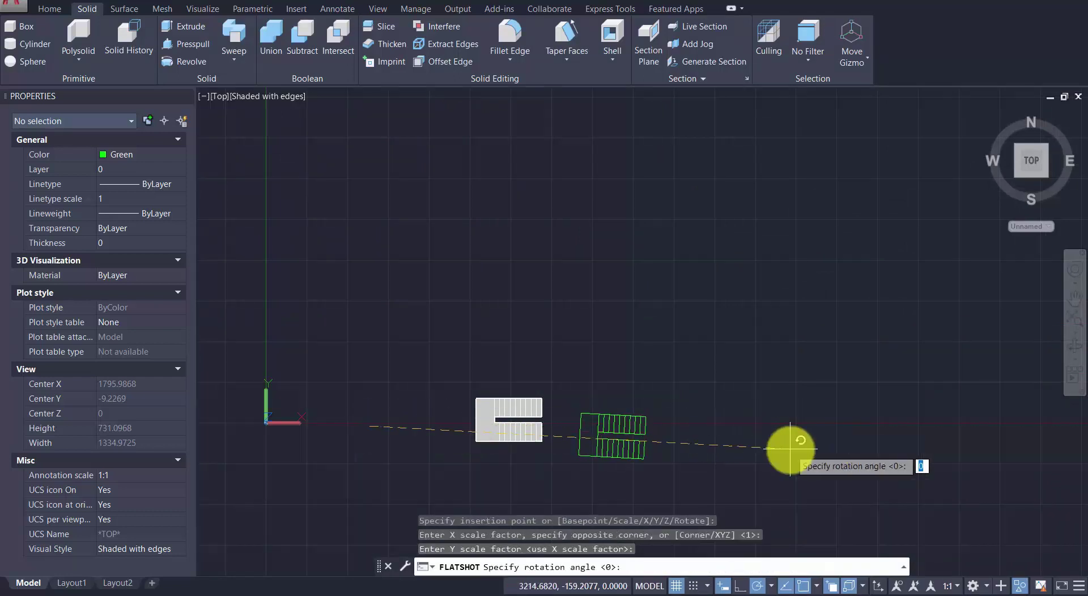
key(Return)
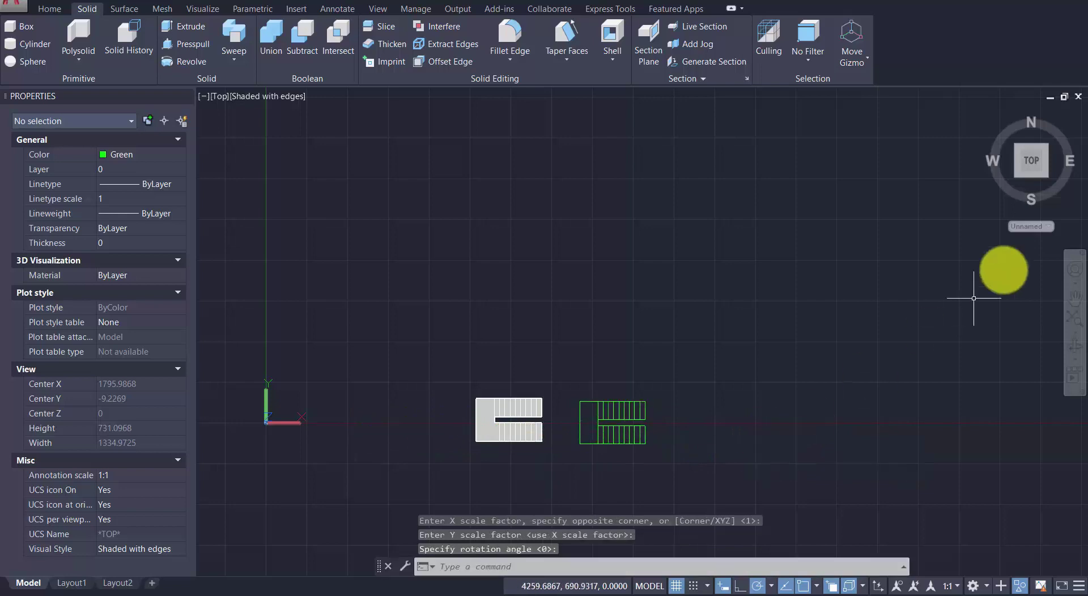
mouse_move(1032, 161)
click(1040, 183)
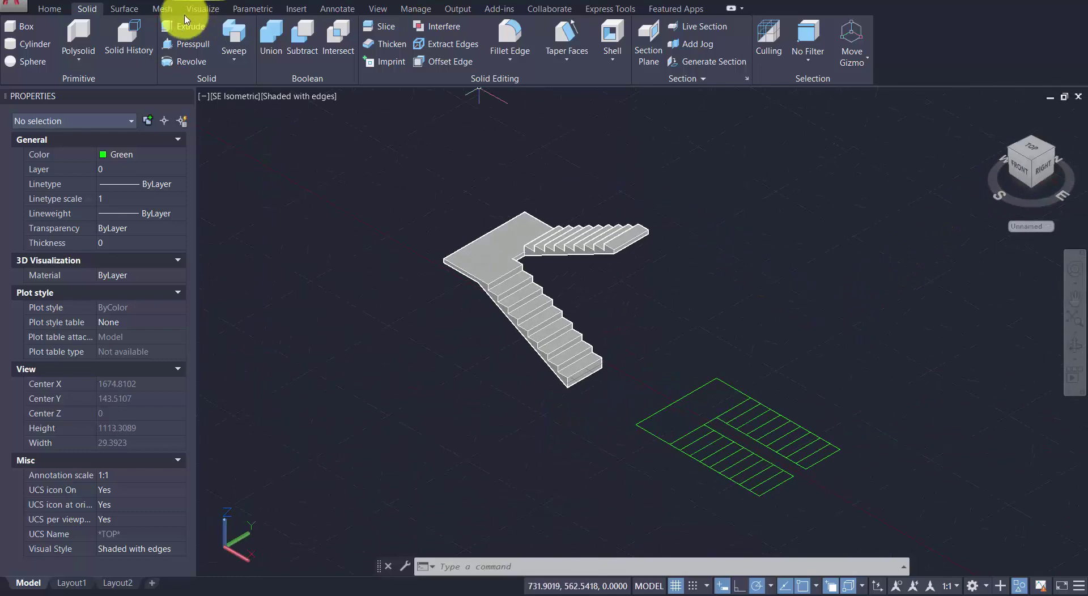
Step: Move the flatshot block by its corner onto the stair's bottom corner
click(59, 11)
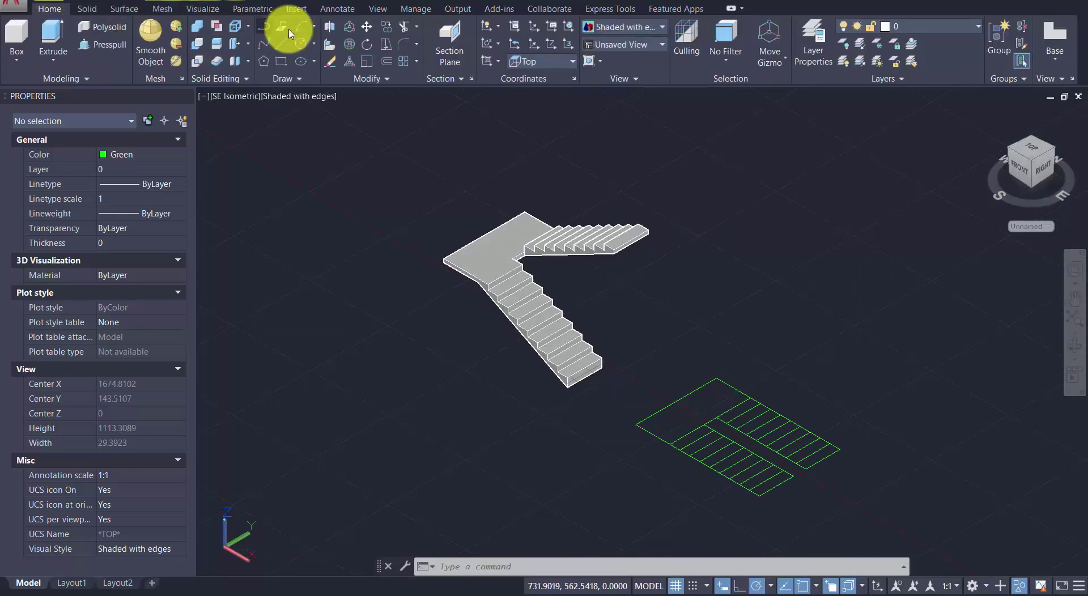
click(367, 26)
click(940, 337)
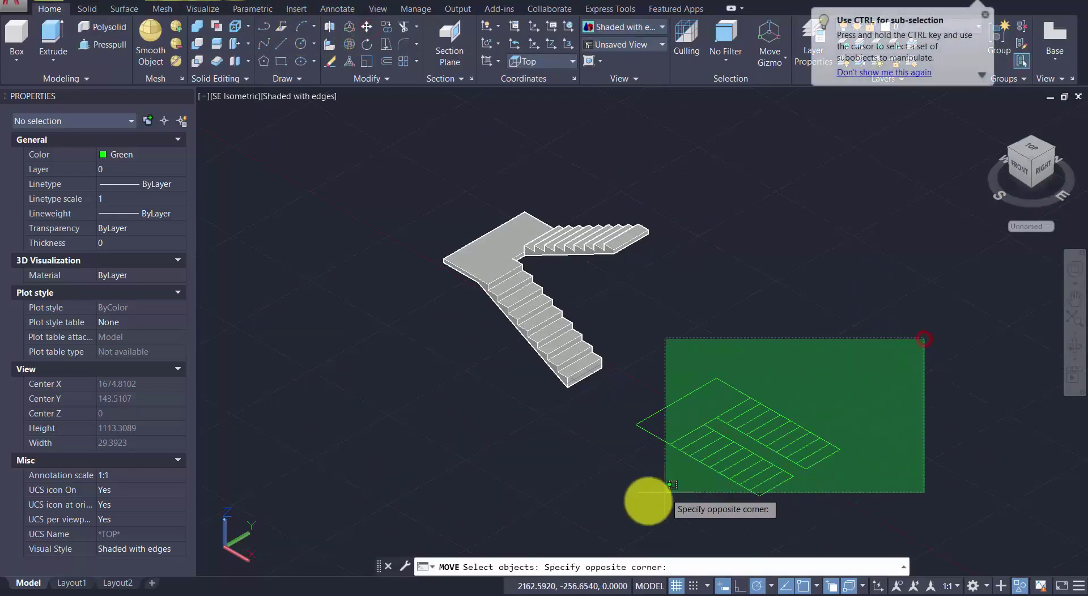
click(639, 505)
key(Return)
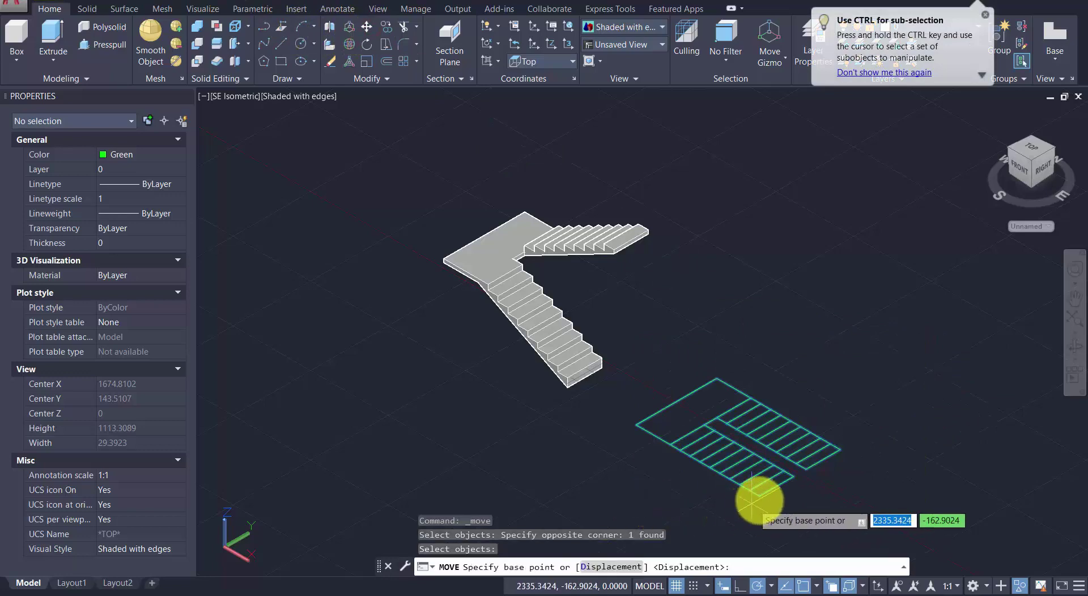
click(759, 497)
scroll(585, 409, up, 5)
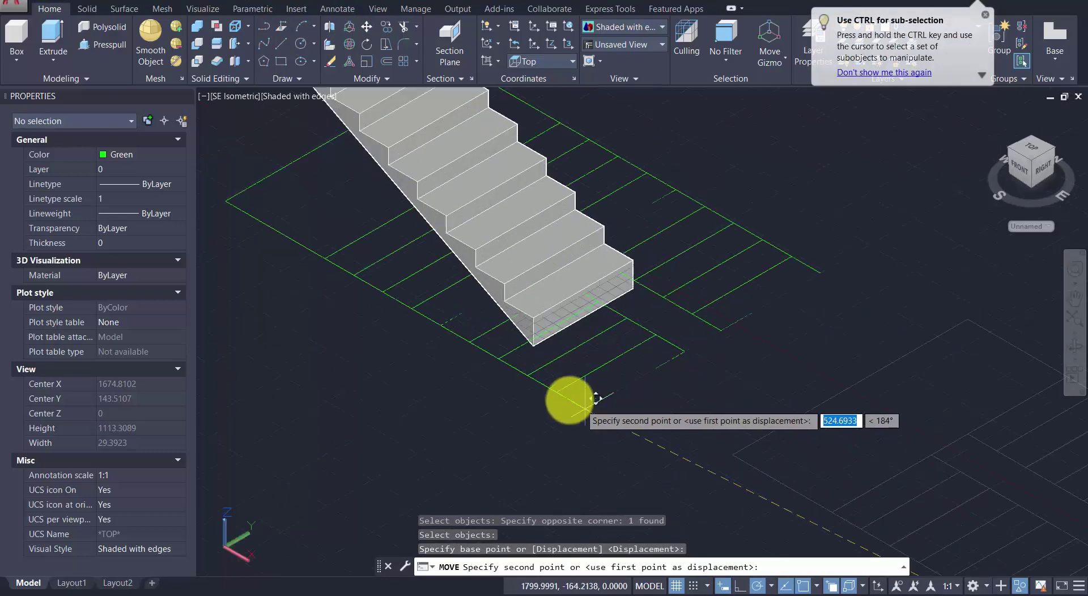
click(532, 347)
scroll(575, 430, down, 4)
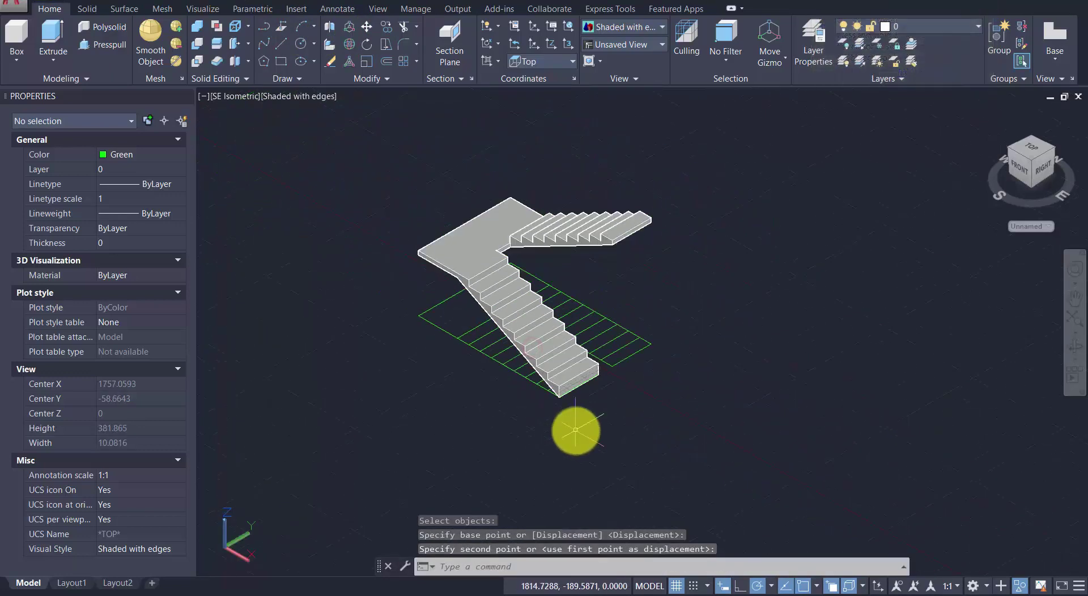
scroll(575, 430, up, 2)
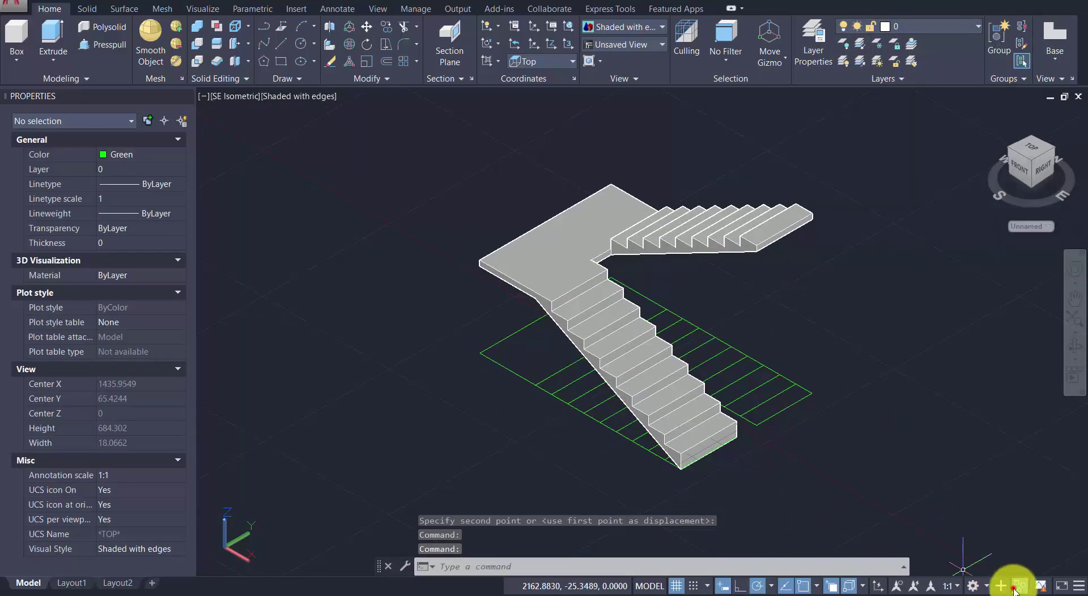
click(1014, 589)
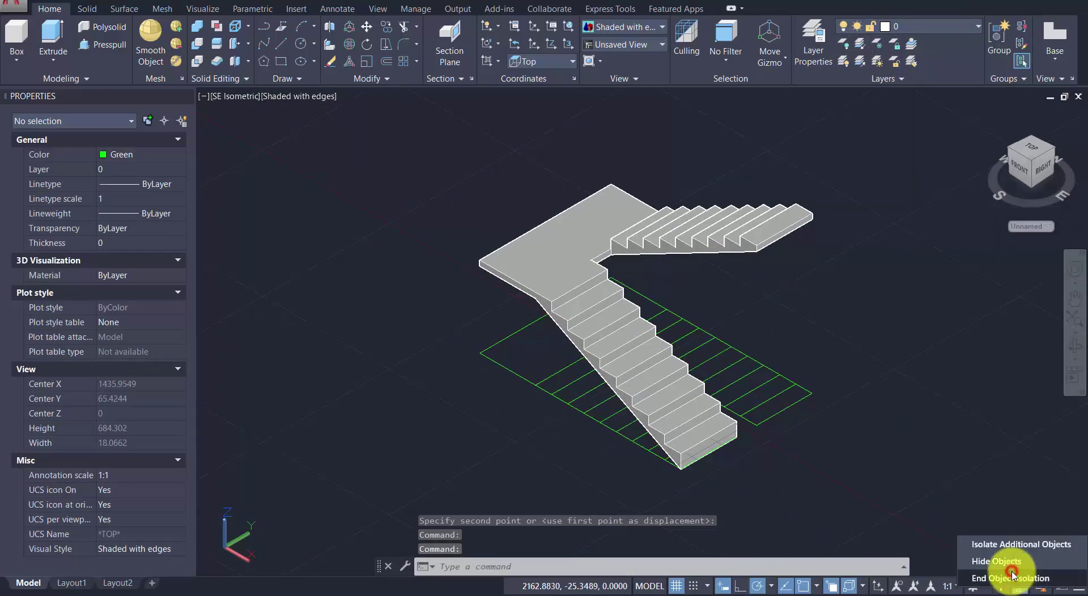
Step: Restore the hidden side walls and thicken the outer wall surface by -1
click(1012, 577)
shift+middle_drag(765, 352, 690, 277)
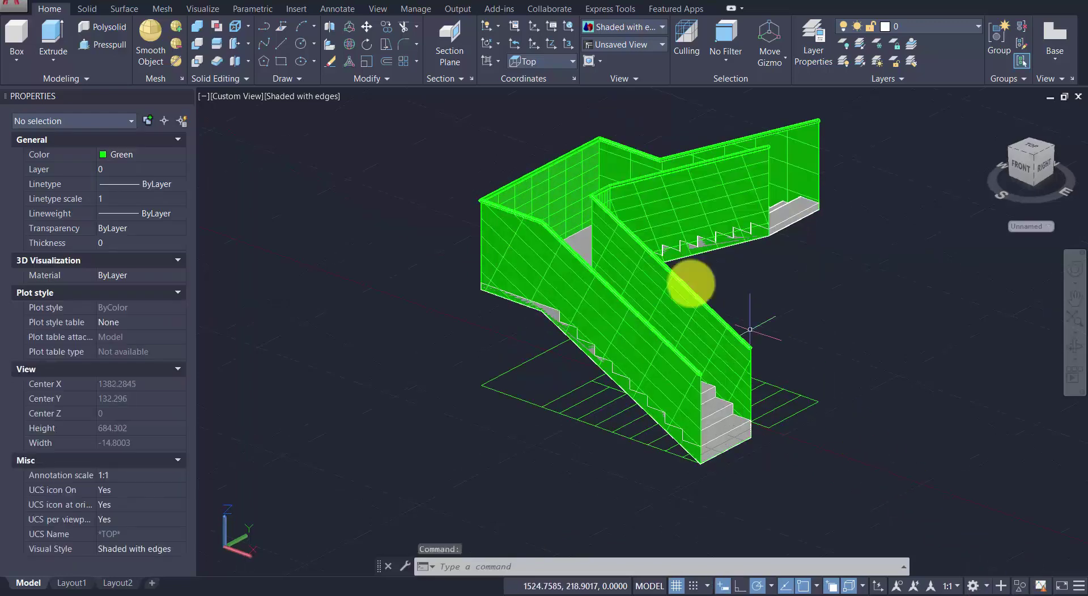
click(87, 10)
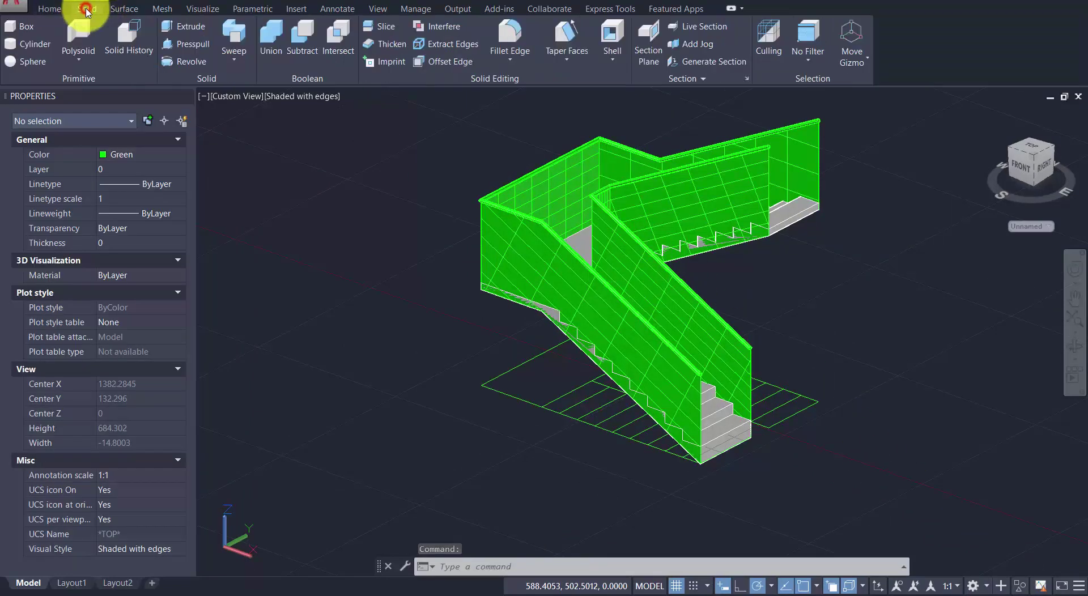
click(392, 45)
click(536, 271)
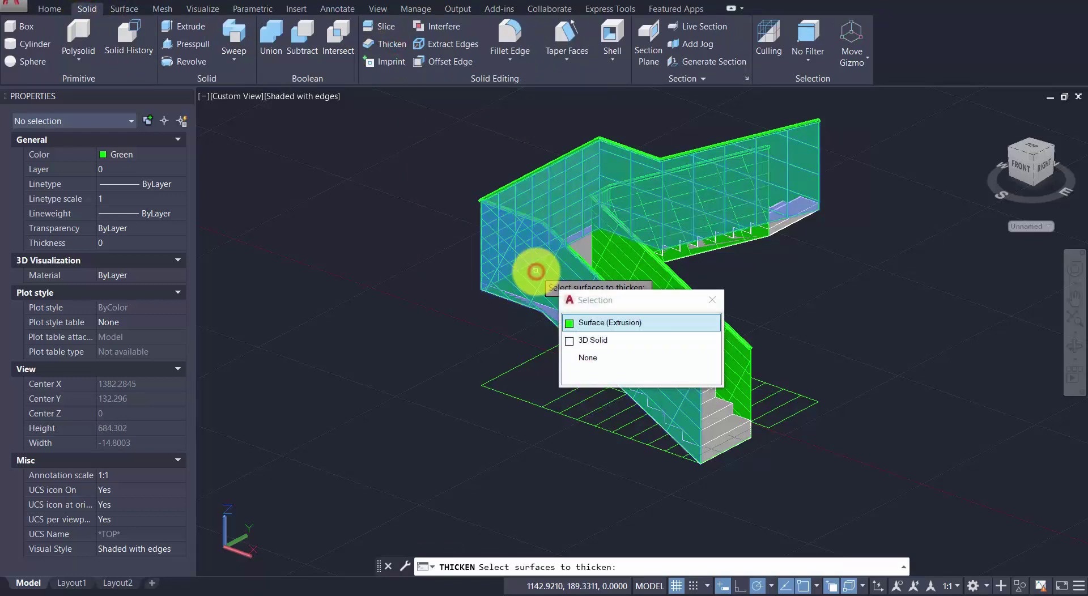
click(554, 306)
key(Return)
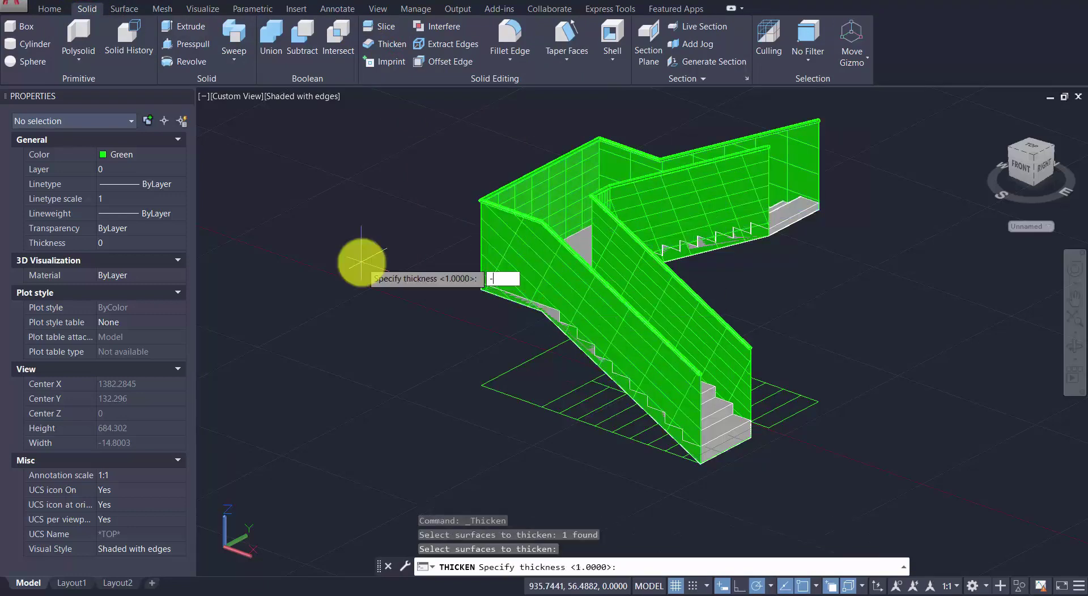
key(Return)
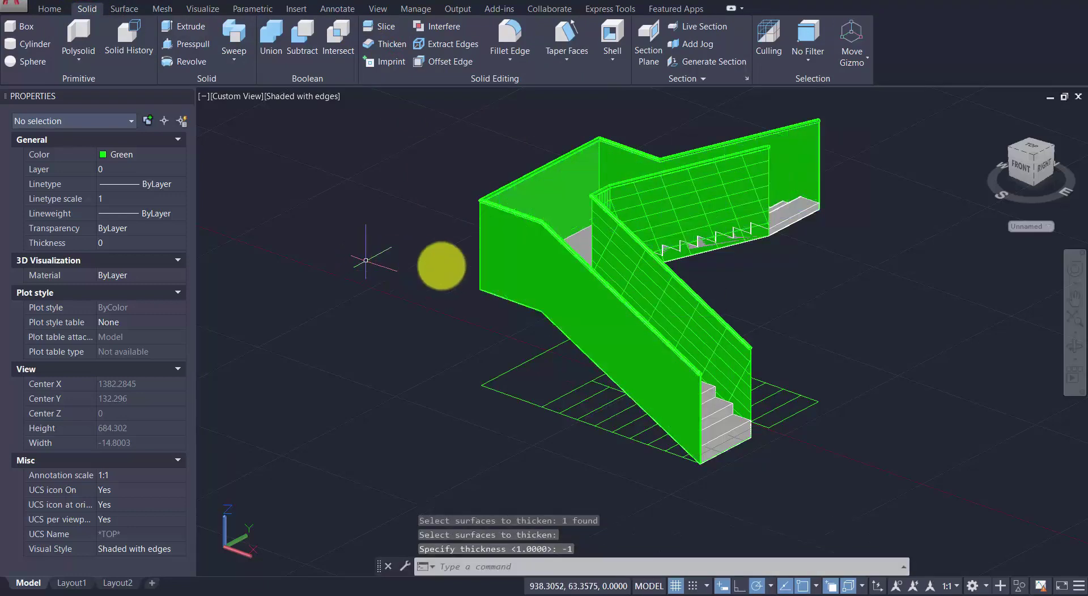
Step: Thicken the inner wall surface by 1
key(Return)
click(730, 361)
key(Return)
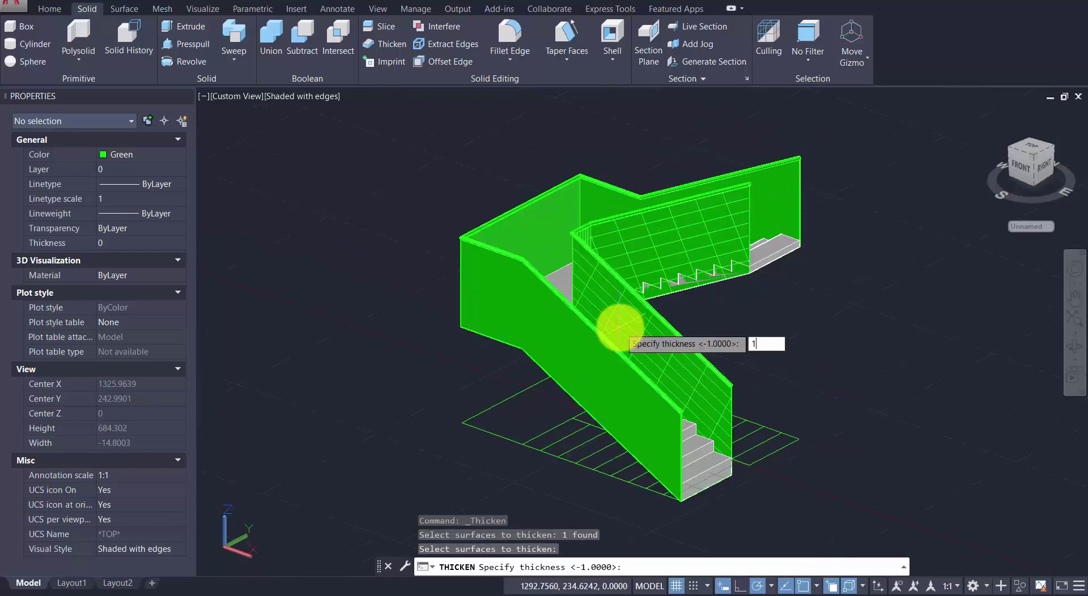
key(Return)
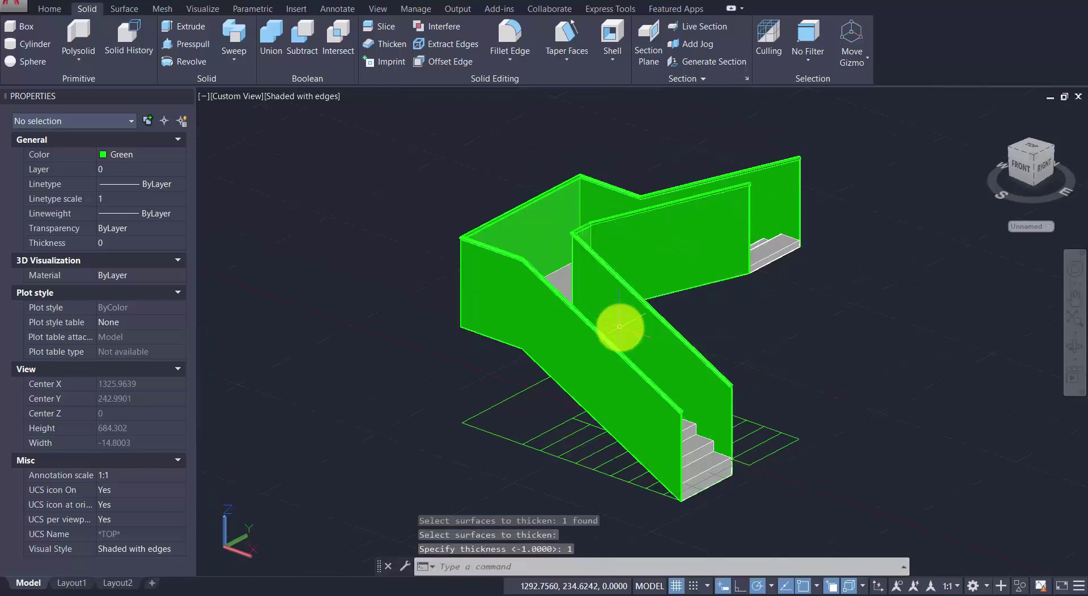
mouse_move(909, 383)
shift+middle_down()
mouse_move(721, 371)
mouse_move(850, 359)
mouse_move(865, 410)
mouse_move(841, 423)
shift+middle_up()
Step: Set both handrail tubes' colour to ByLayer so they appear white
scroll(779, 400, up, 2)
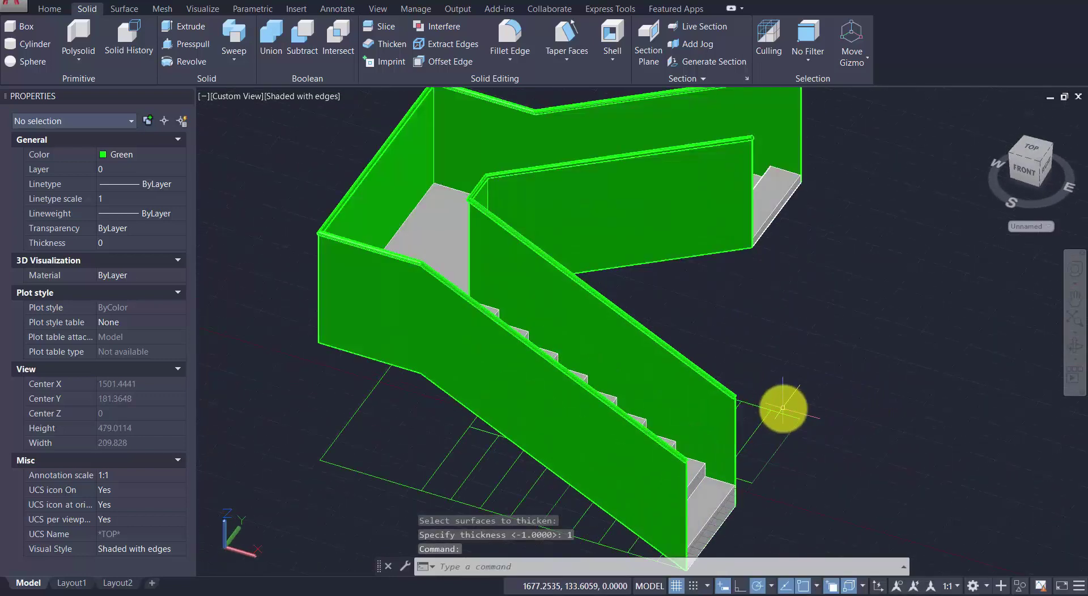
scroll(750, 396, up, 2)
click(702, 388)
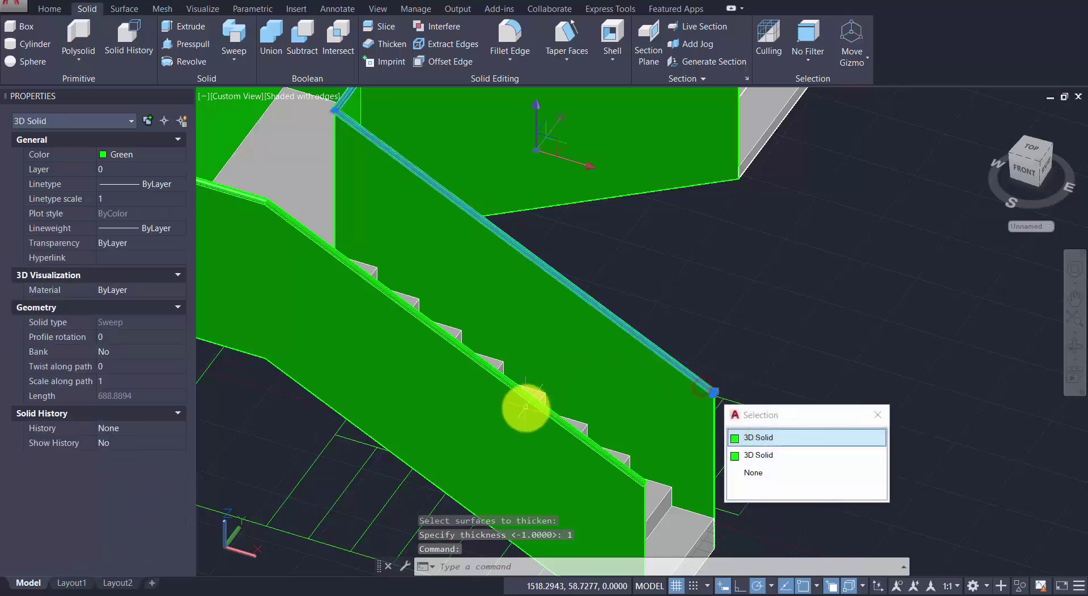
click(531, 404)
click(120, 154)
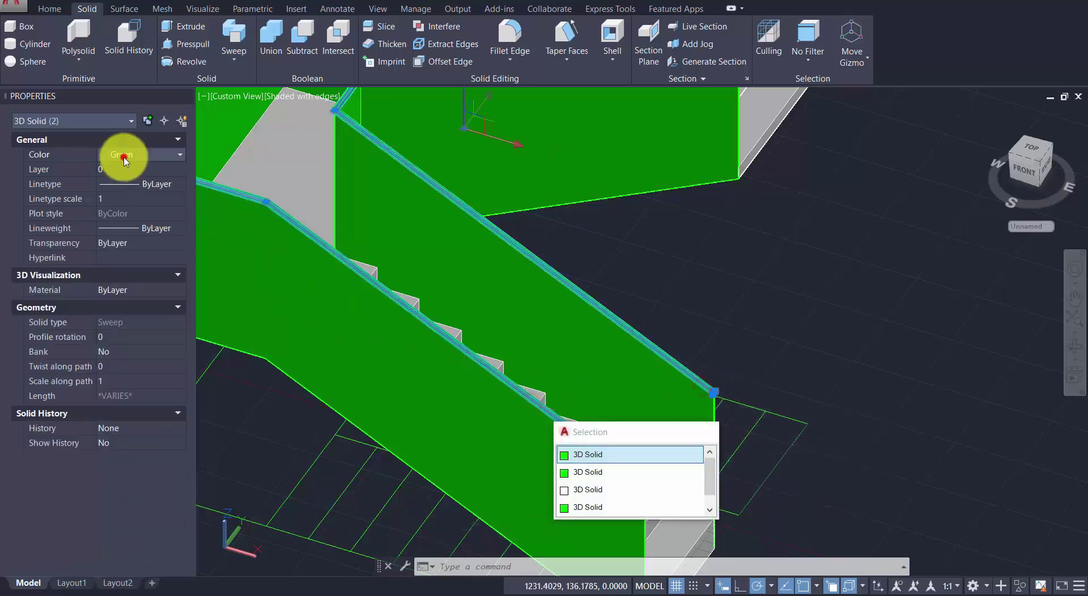
click(121, 155)
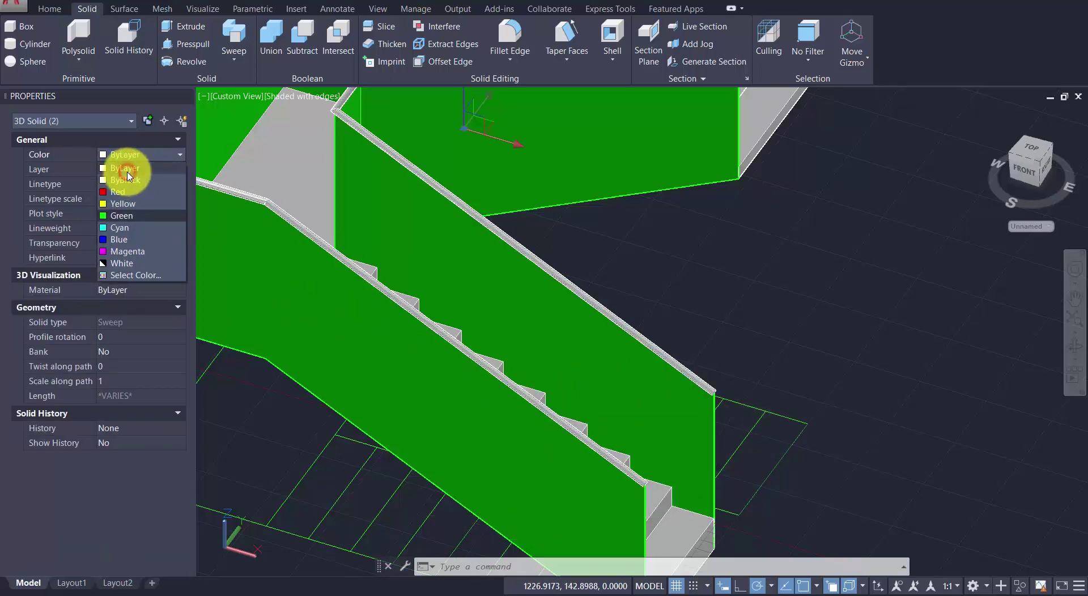
click(128, 171)
key(Escape)
scroll(840, 382, down, 5)
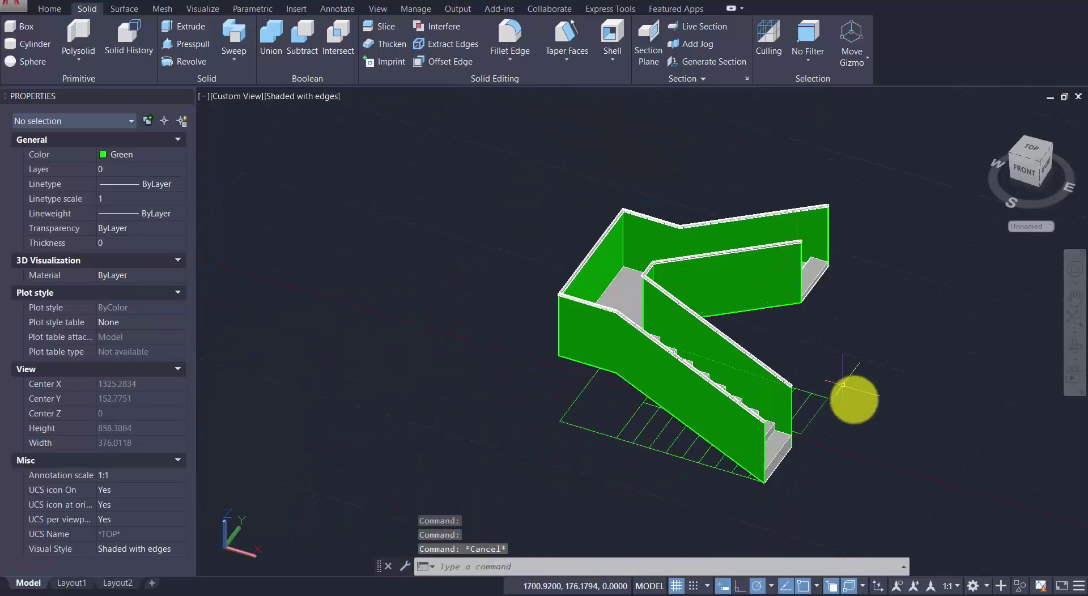
shift+middle_drag(850, 396, 788, 413)
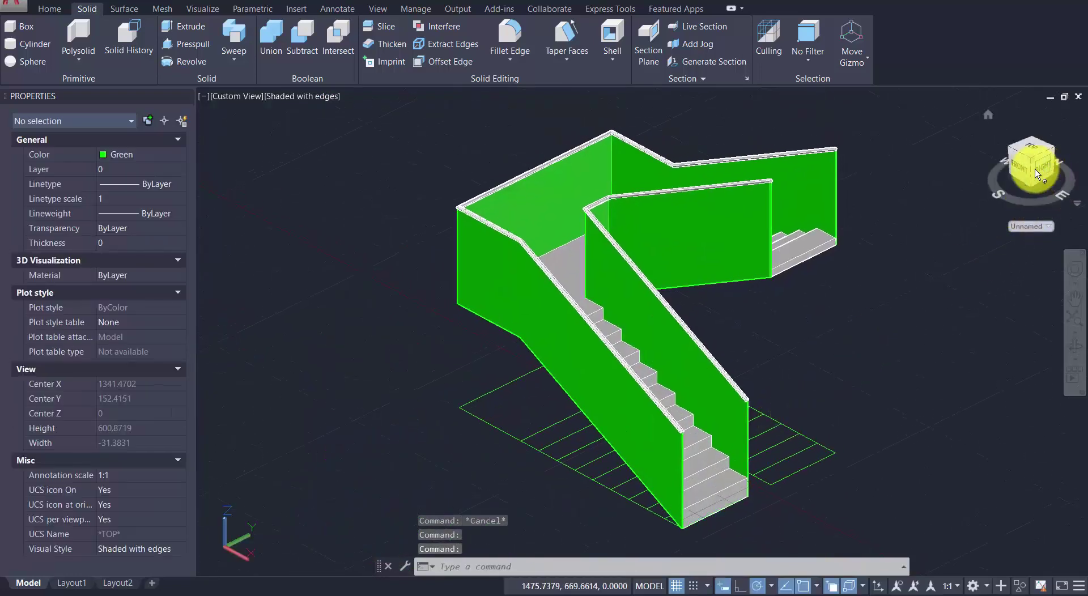
Step: Switch to perspective projection, turn on Clean Screen, and orbit to view the underside
right_click(1037, 173)
click(1000, 211)
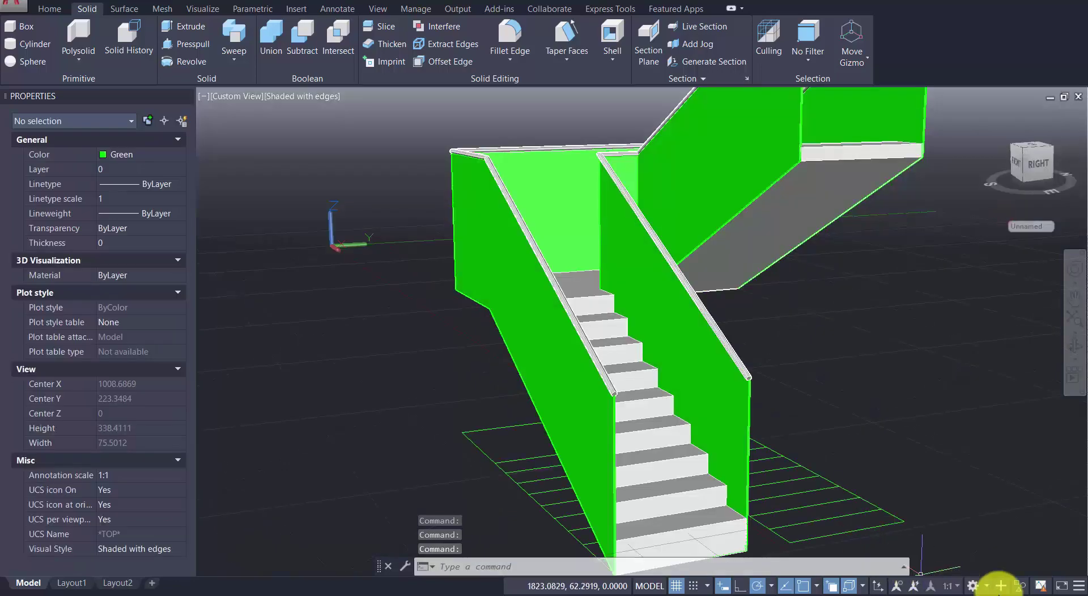
click(1067, 587)
mouse_move(673, 388)
shift+middle_down()
mouse_move(856, 392)
mouse_move(905, 436)
mouse_move(879, 491)
mouse_move(760, 491)
mouse_move(628, 424)
mouse_move(539, 282)
mouse_move(481, 253)
mouse_move(393, 239)
mouse_move(335, 277)
mouse_move(354, 360)
mouse_move(435, 408)
mouse_move(600, 445)
mouse_move(663, 440)
mouse_move(686, 401)
shift+middle_up()
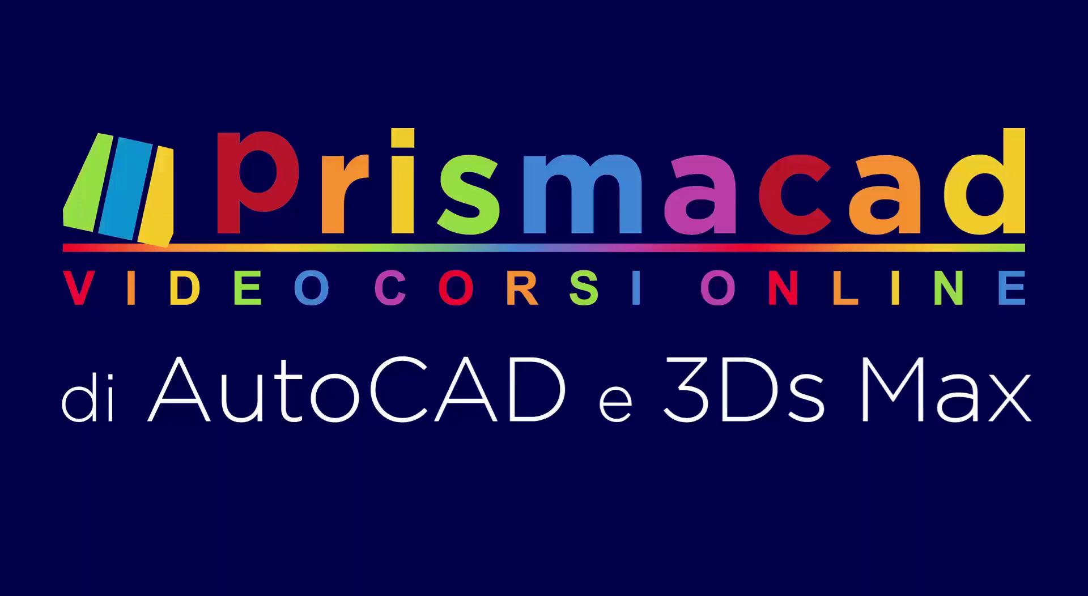